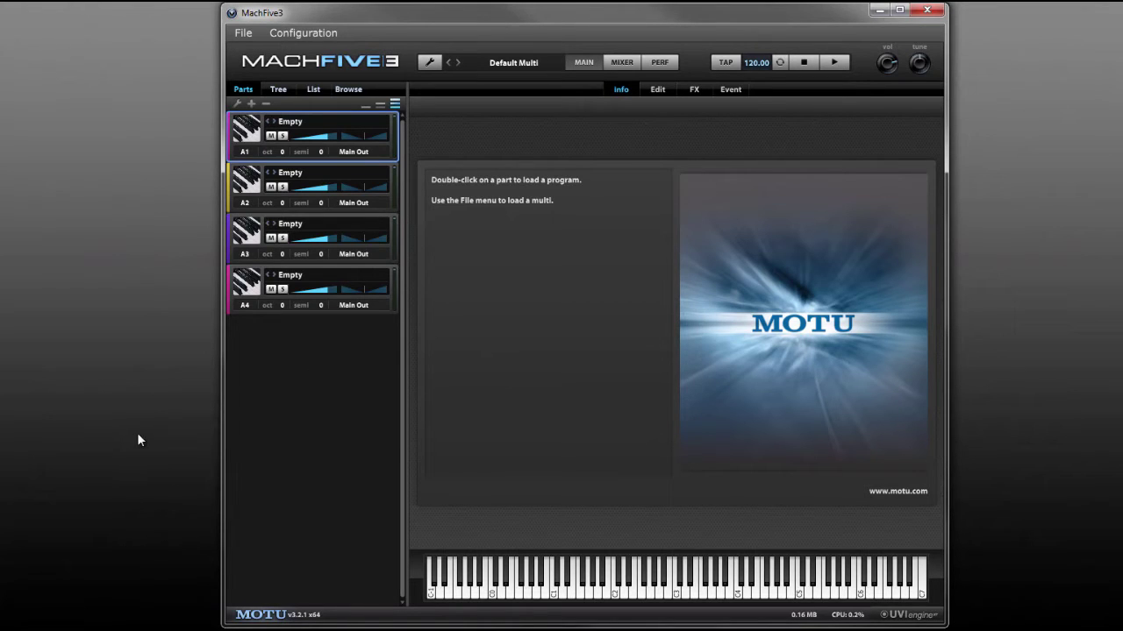
Step: Look over the MachFive preferences from the general options menu, then close them
{"action": "left_click", "coordinate": [429, 63]}
{"action": "left_click", "coordinate": [435, 236]}
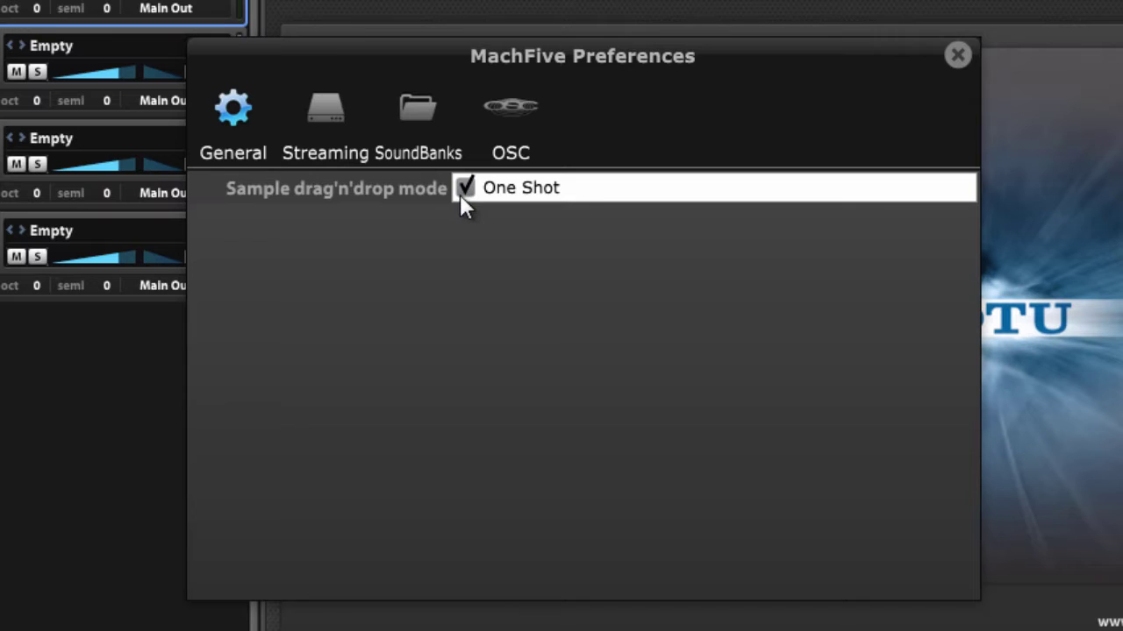
{"action": "left_click", "coordinate": [956, 57]}
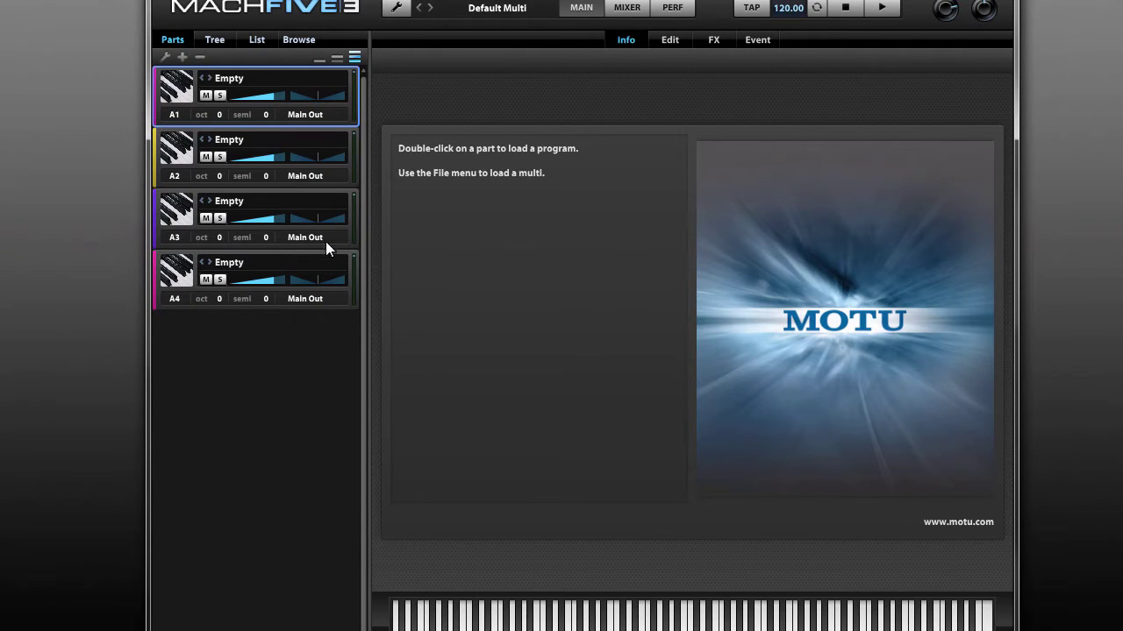
Step: Delete parts A4, A3 and A2, leaving only part A1
{"action": "left_click", "coordinate": [322, 263]}
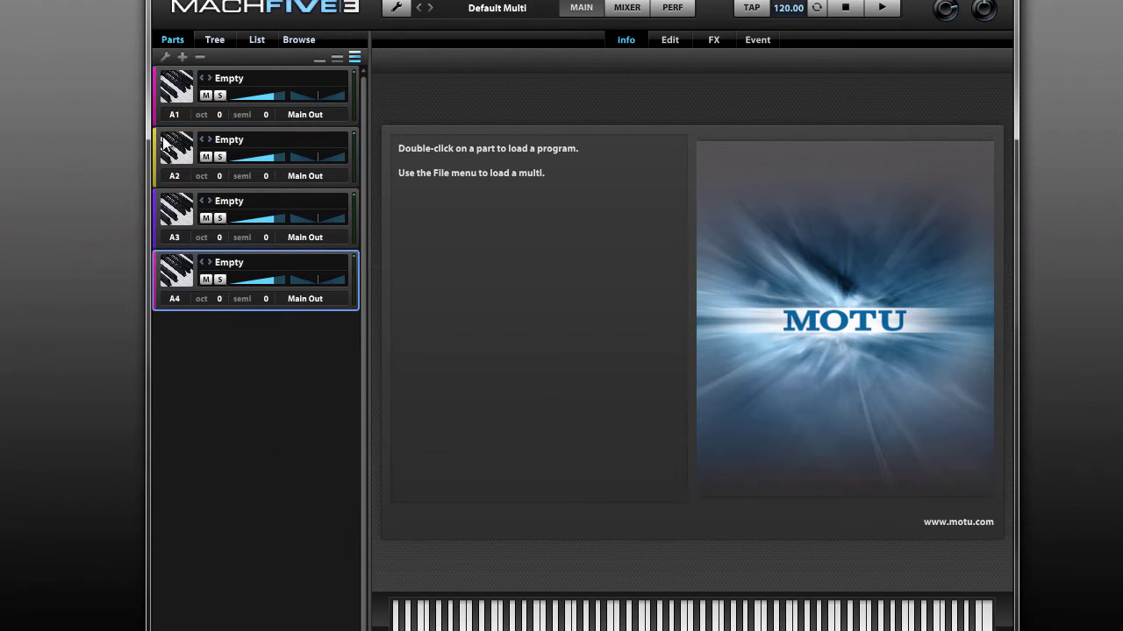
{"action": "left_click", "coordinate": [202, 61]}
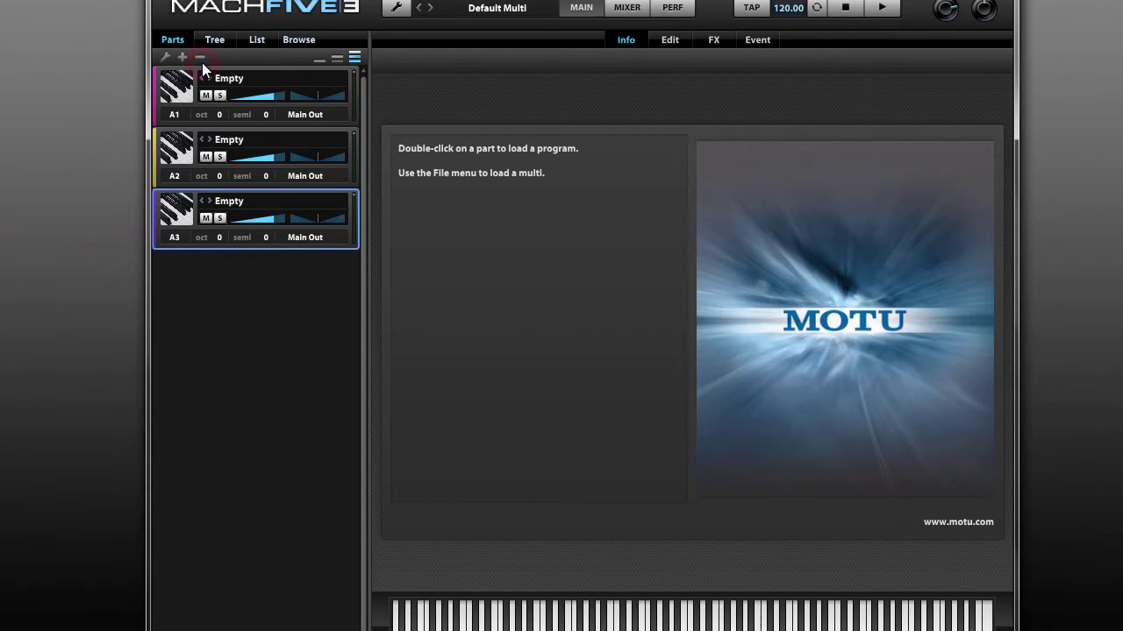
{"action": "left_click", "coordinate": [202, 62]}
{"action": "left_click", "coordinate": [200, 58]}
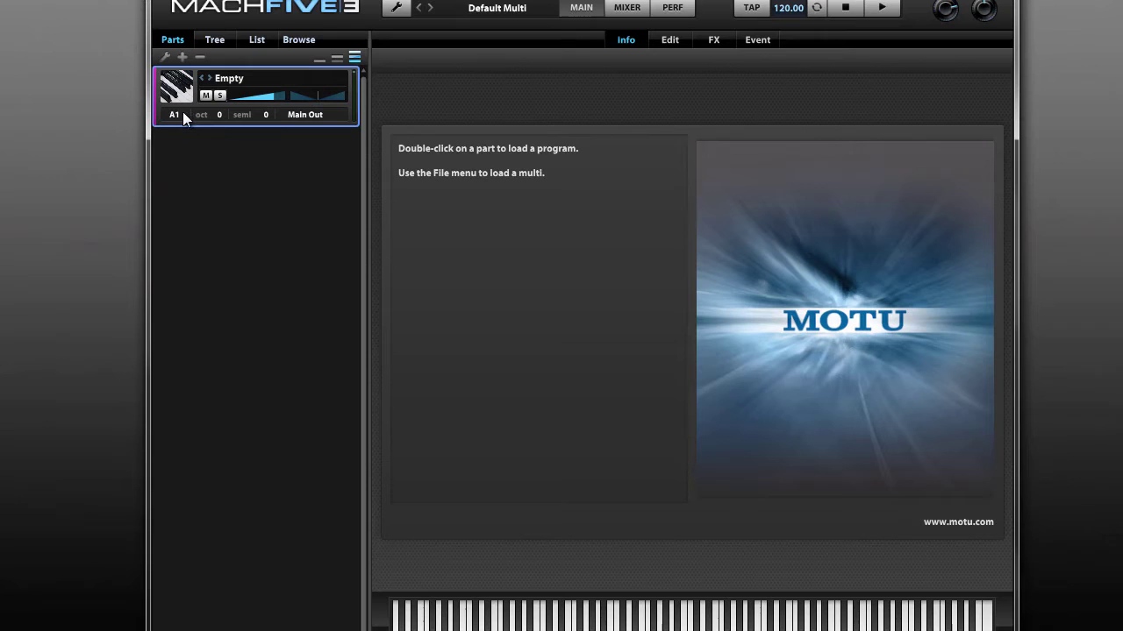
Step: Browse through My Samples into the machfive_kit_samples folder
{"action": "left_click", "coordinate": [297, 41]}
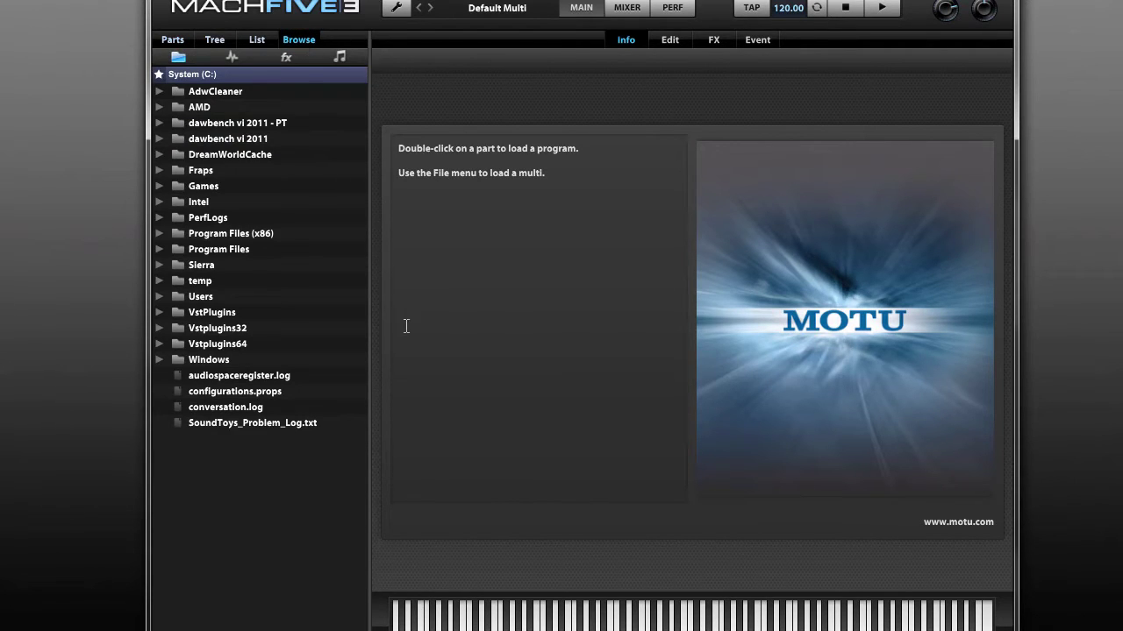
{"action": "left_click", "coordinate": [184, 73]}
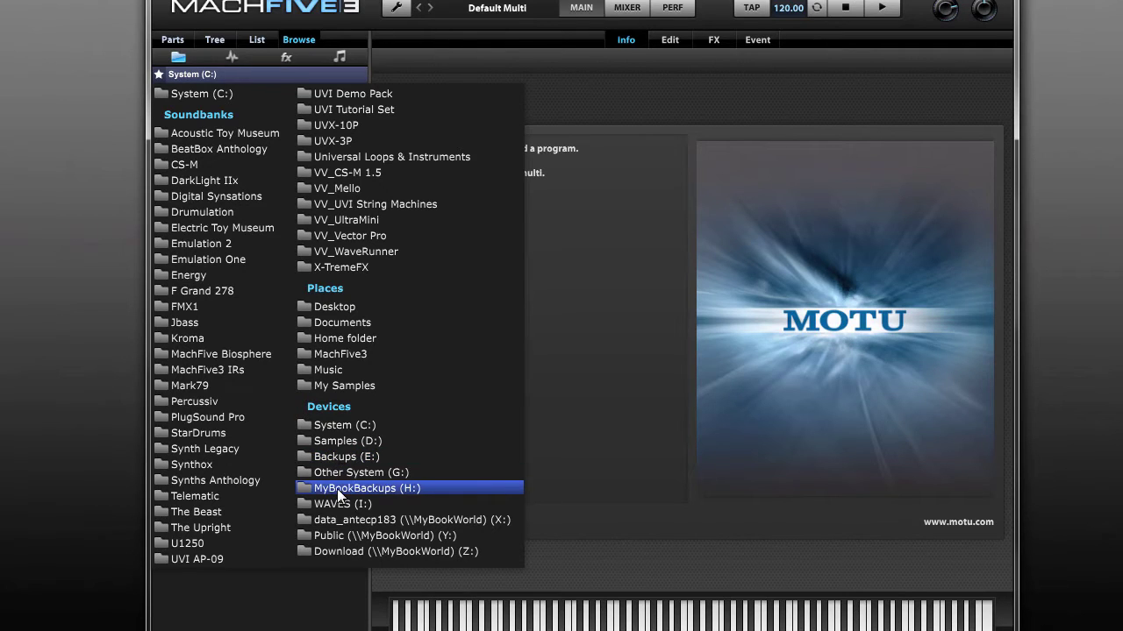
{"action": "left_click", "coordinate": [334, 386]}
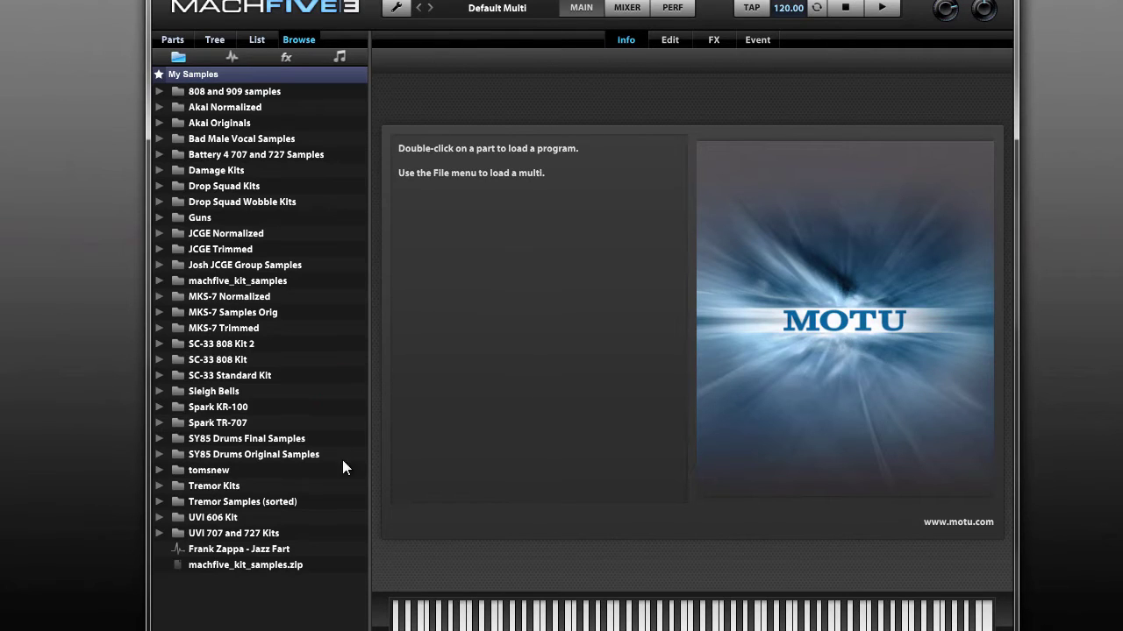
{"action": "double_click", "coordinate": [239, 282]}
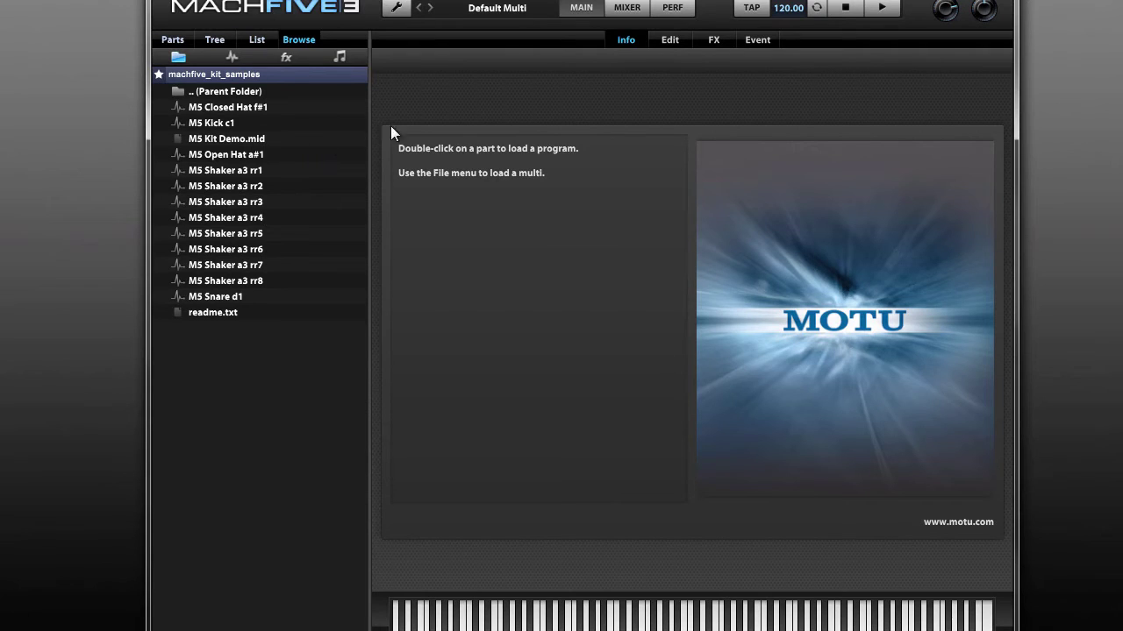
Step: On the Edit page, try the view buttons and hide the Modulation section to enlarge the keygroup mapping
{"action": "left_click", "coordinate": [666, 40]}
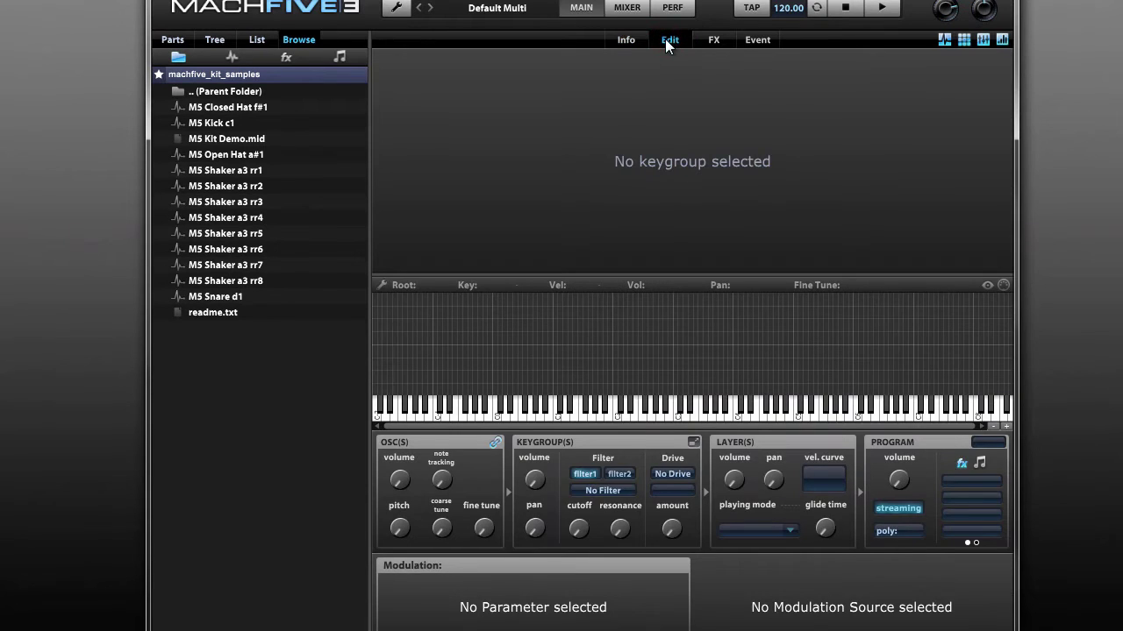
{"action": "left_click", "coordinate": [943, 39]}
{"action": "left_click", "coordinate": [943, 39]}
{"action": "left_click", "coordinate": [962, 39]}
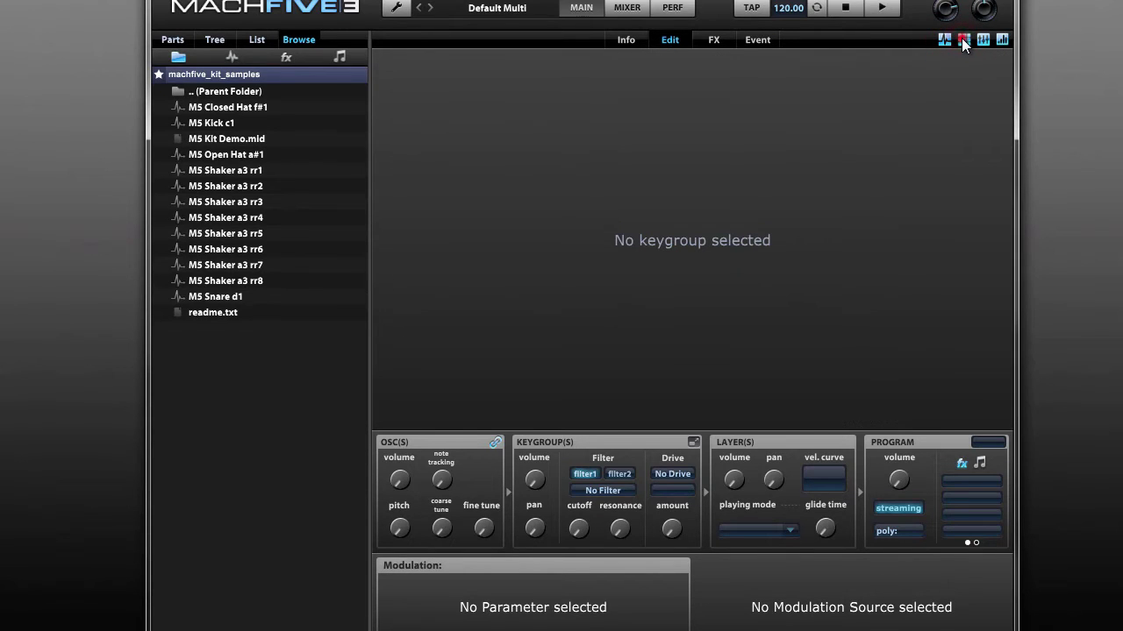
{"action": "left_click", "coordinate": [963, 40]}
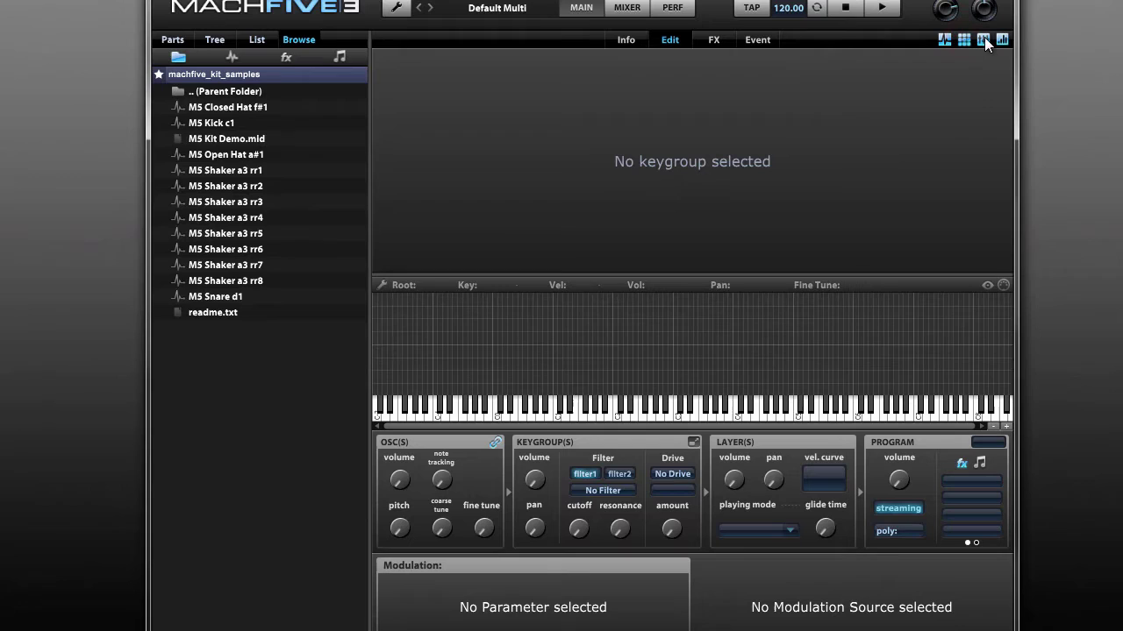
{"action": "left_click", "coordinate": [984, 40]}
{"action": "left_click", "coordinate": [984, 39]}
{"action": "left_click", "coordinate": [1002, 39]}
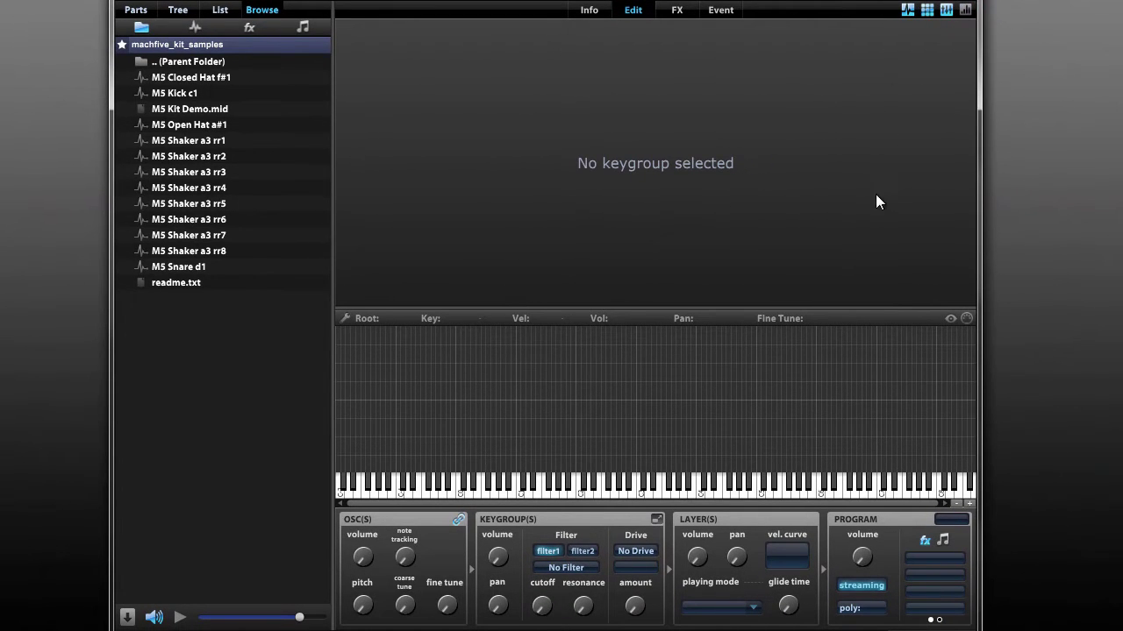
Step: Map M5 Kick c1 onto key C1, audition it, and check the keygroup listing
{"action": "left_click", "coordinate": [162, 98]}
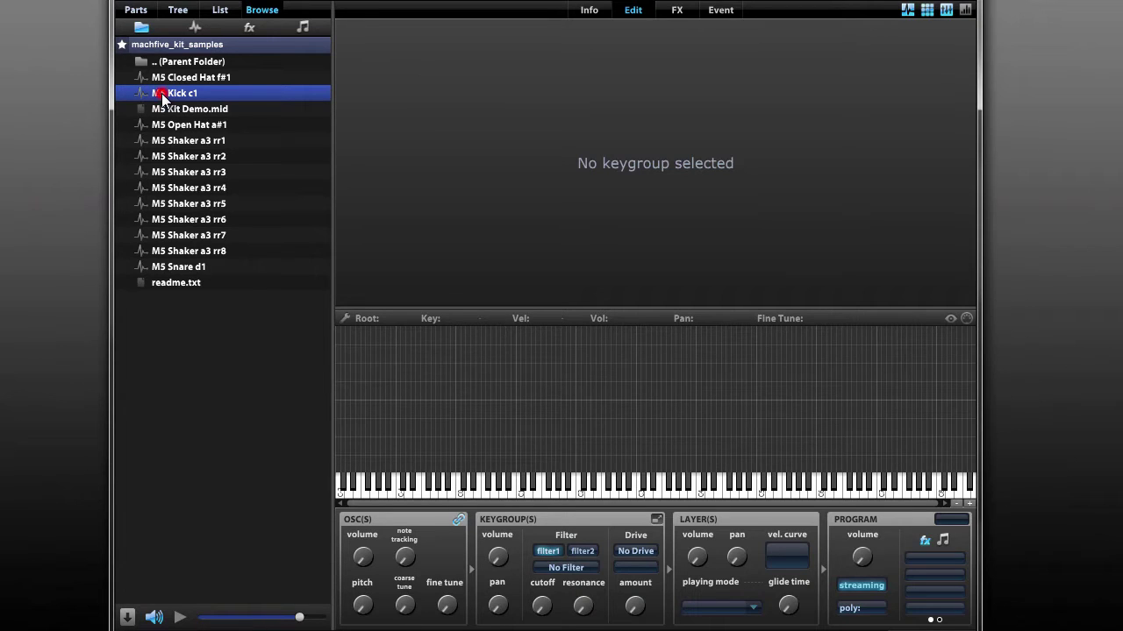
{"action": "left_click_drag", "start_coordinate": [161, 93], "coordinate": [520, 488]}
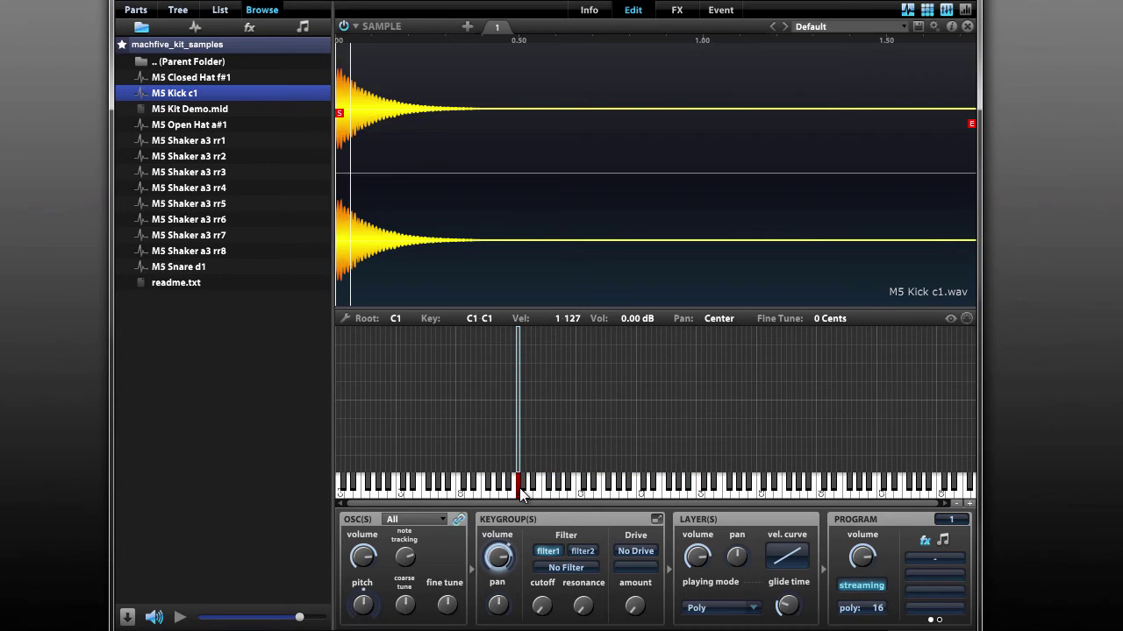
{"action": "left_click", "coordinate": [519, 488]}
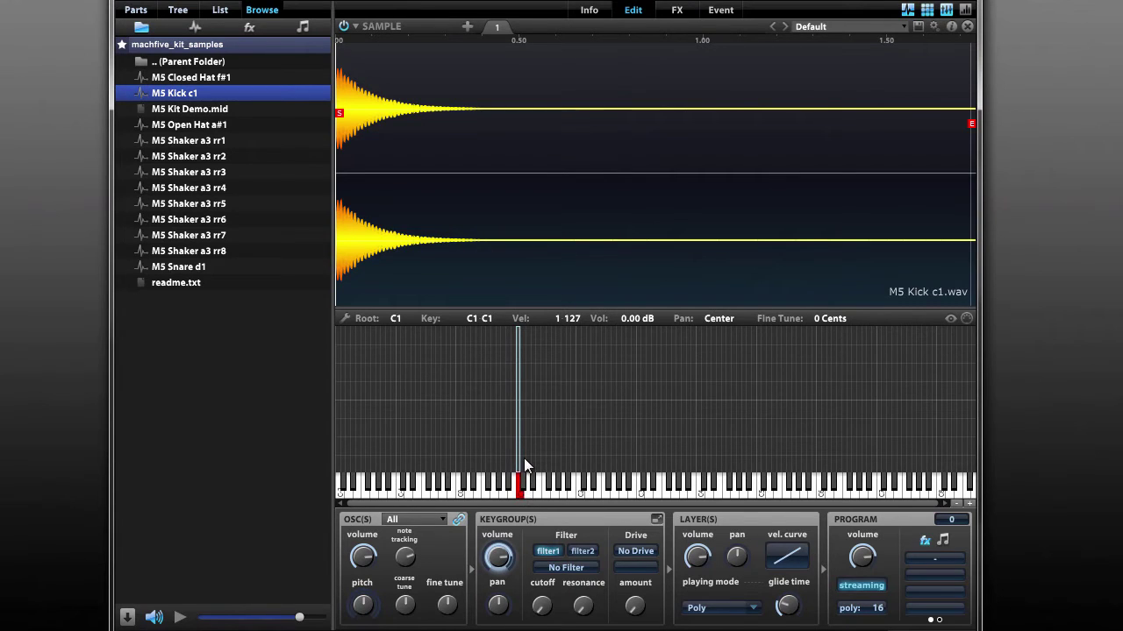
{"action": "left_click", "coordinate": [219, 9]}
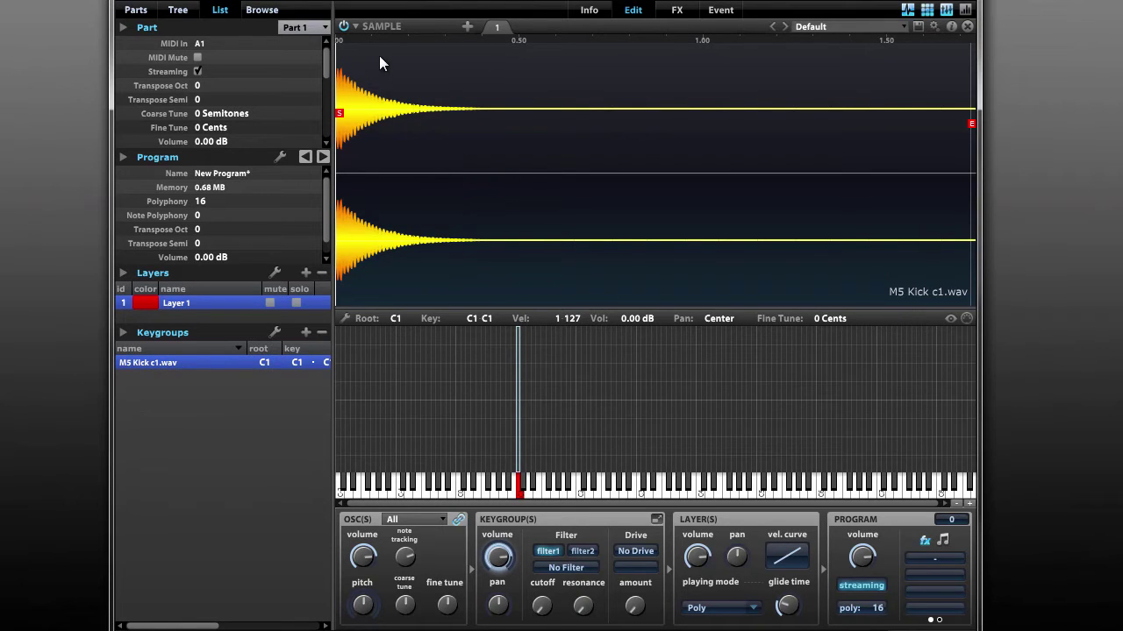
Step: Preview M5 Snare d1 and map it onto key D1
{"action": "left_click", "coordinate": [267, 10]}
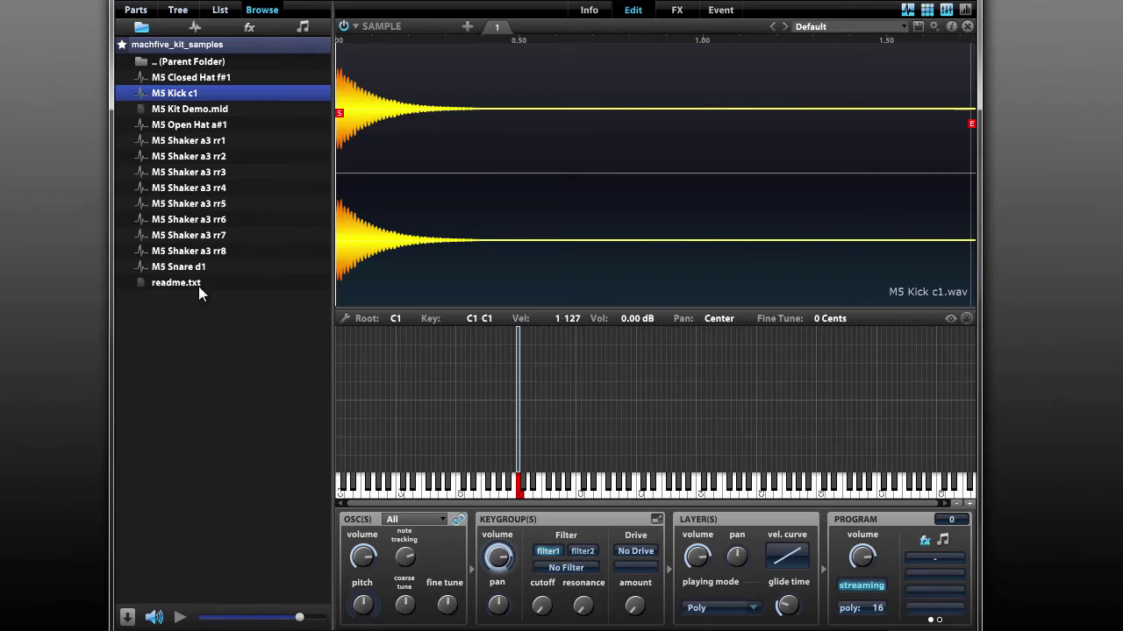
{"action": "left_click", "coordinate": [180, 268]}
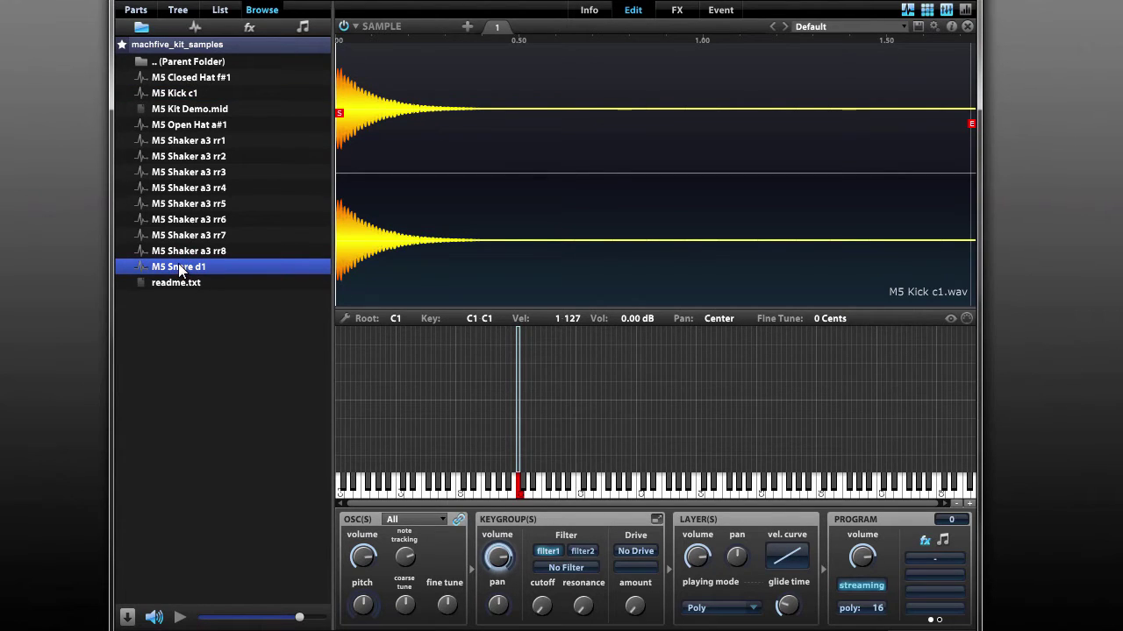
{"action": "left_click_drag", "start_coordinate": [178, 267], "coordinate": [527, 491]}
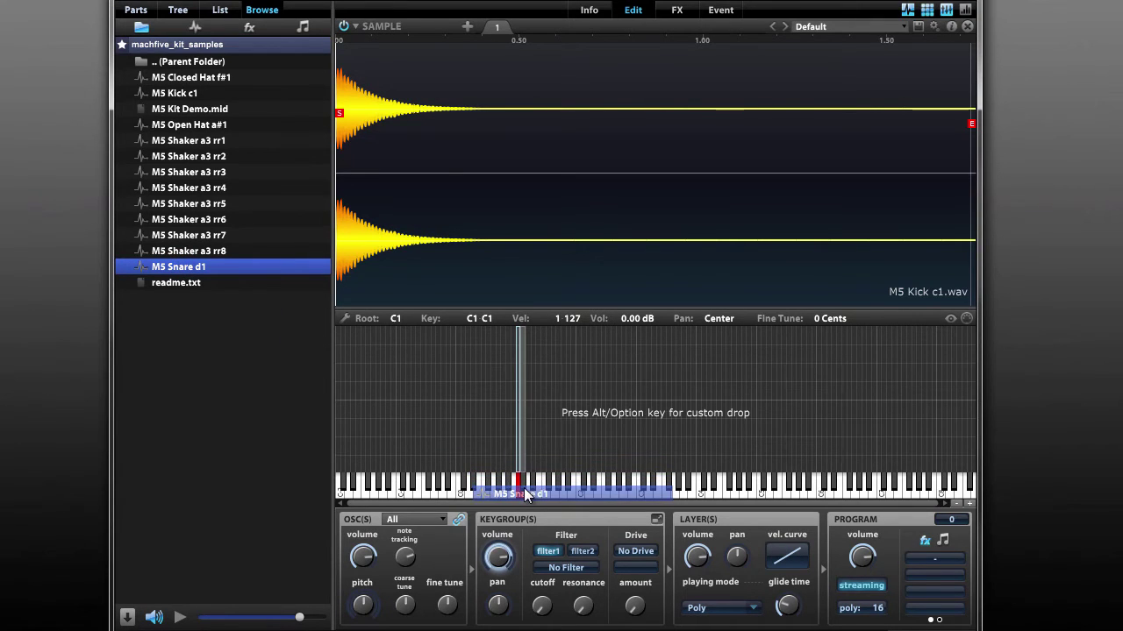
{"action": "left_click_drag", "start_coordinate": [524, 487], "coordinate": [524, 488]}
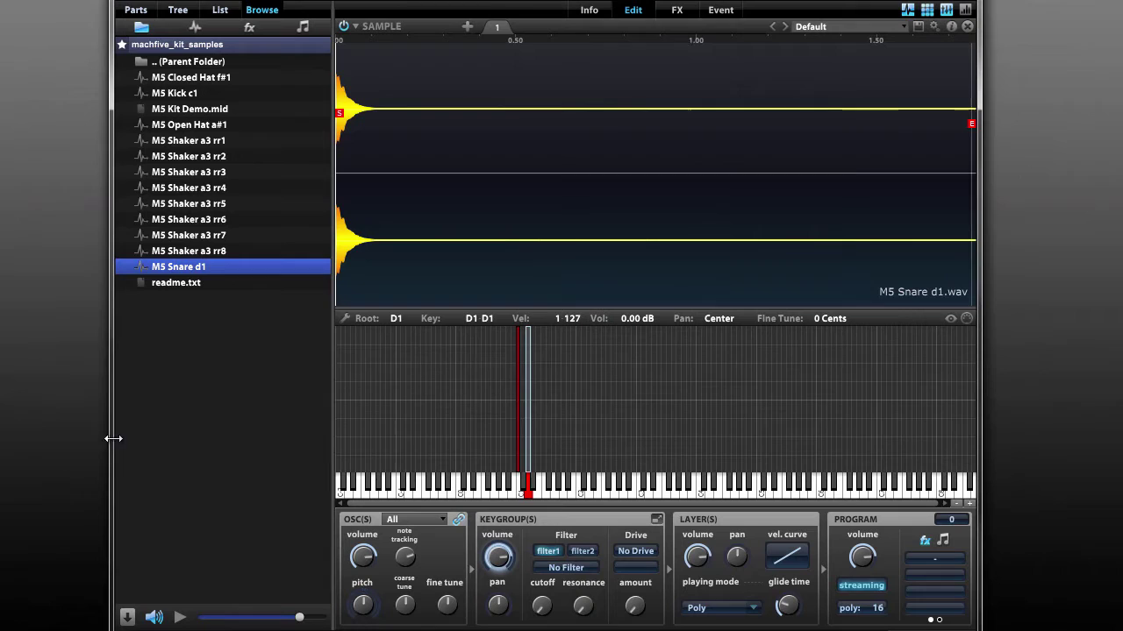
Step: Add Layer 2 to the program in the layers list
{"action": "left_click", "coordinate": [220, 10]}
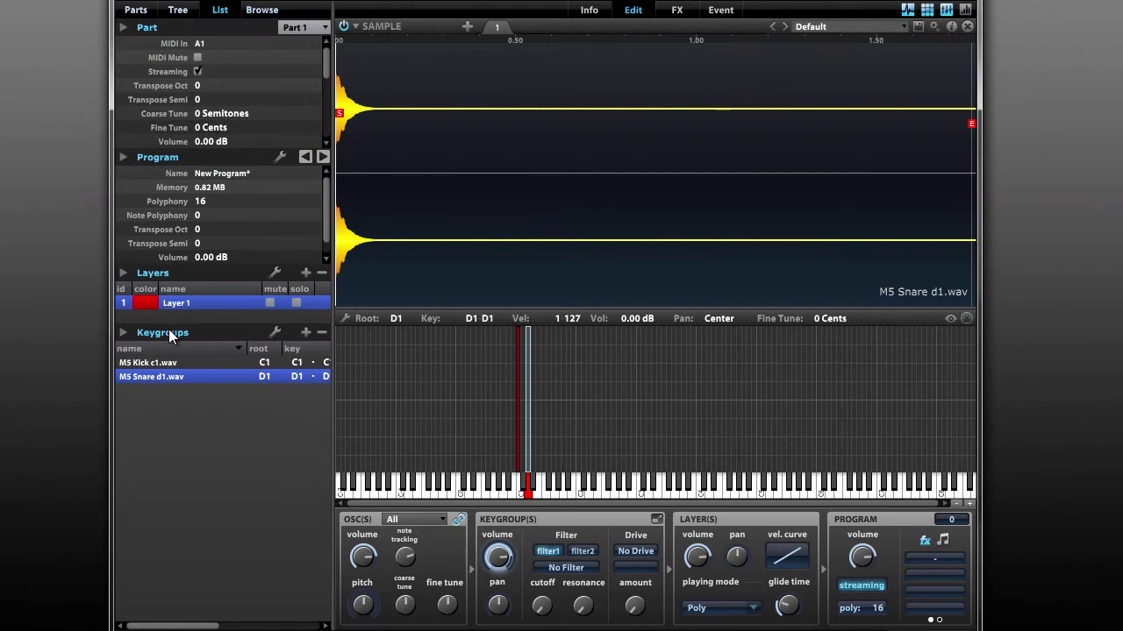
{"action": "left_click", "coordinate": [304, 273]}
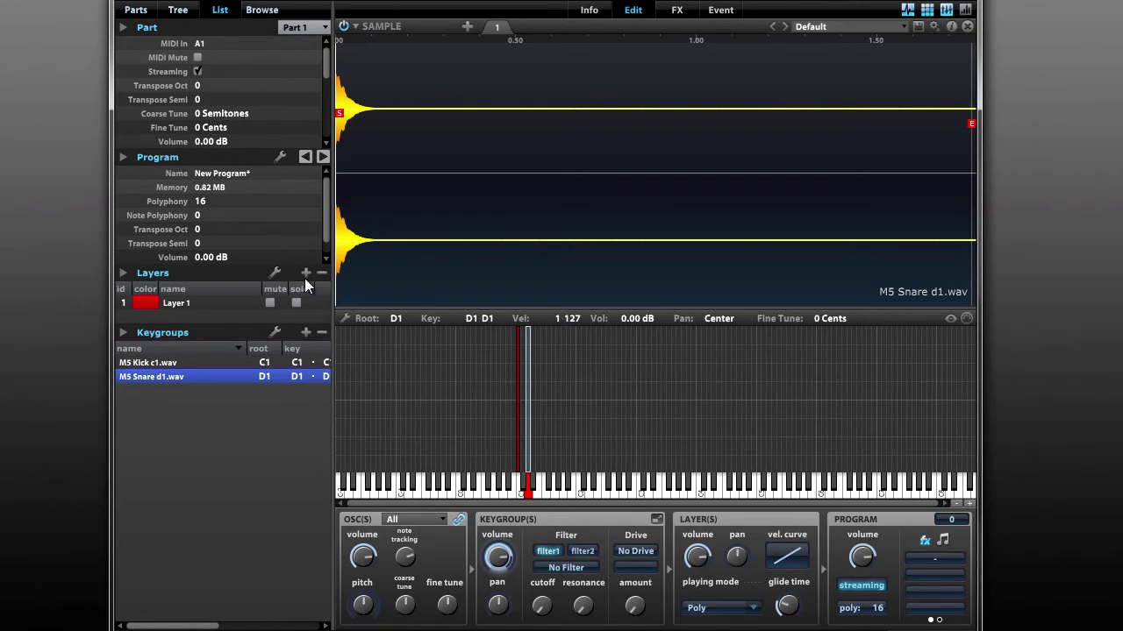
{"action": "left_click", "coordinate": [306, 272]}
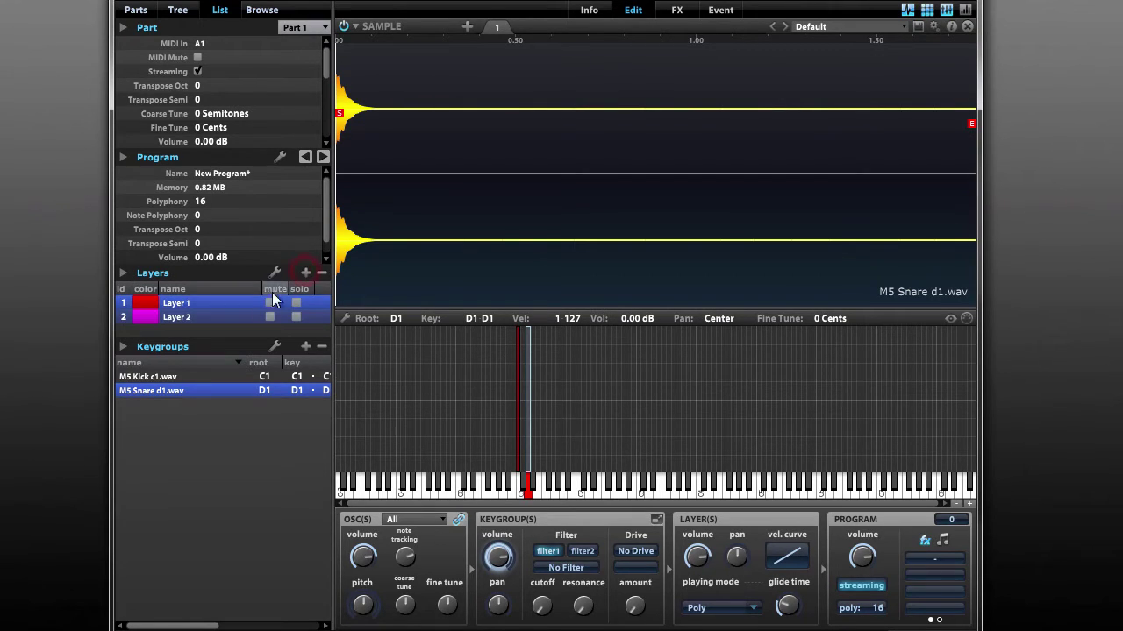
Step: Rename Layer 1 to 'Main Drums' and Layer 2 to 'Hi Hats'
{"action": "double_click", "coordinate": [178, 306]}
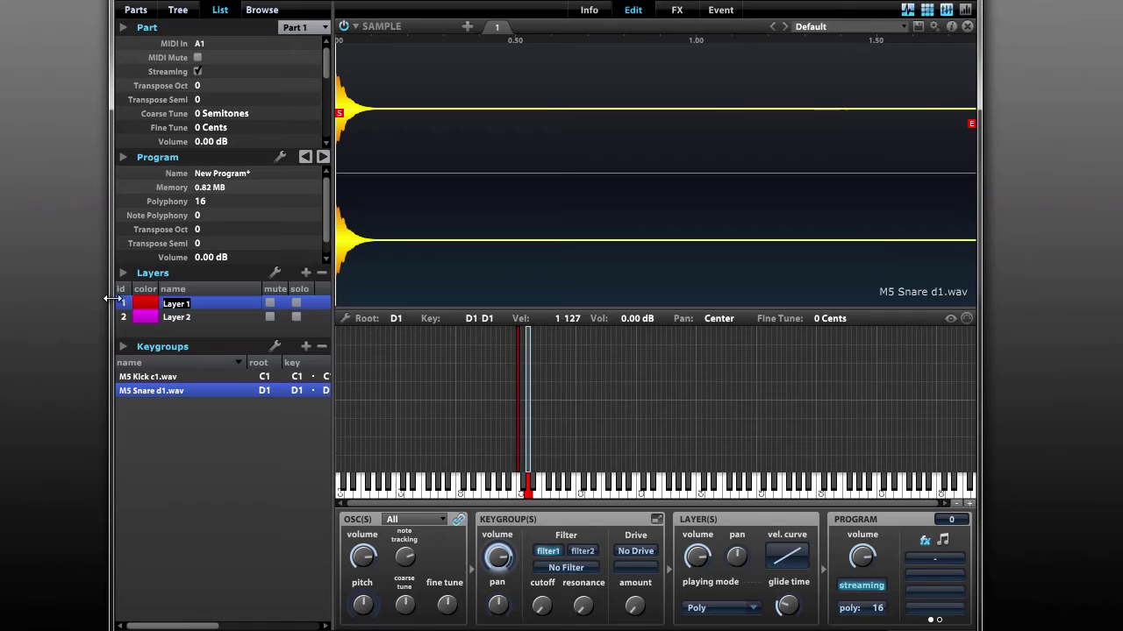
{"action": "type", "text": "Main Drums"}
{"action": "key", "text": "Return"}
{"action": "double_click", "coordinate": [184, 316]}
{"action": "type", "text": "Hi"}
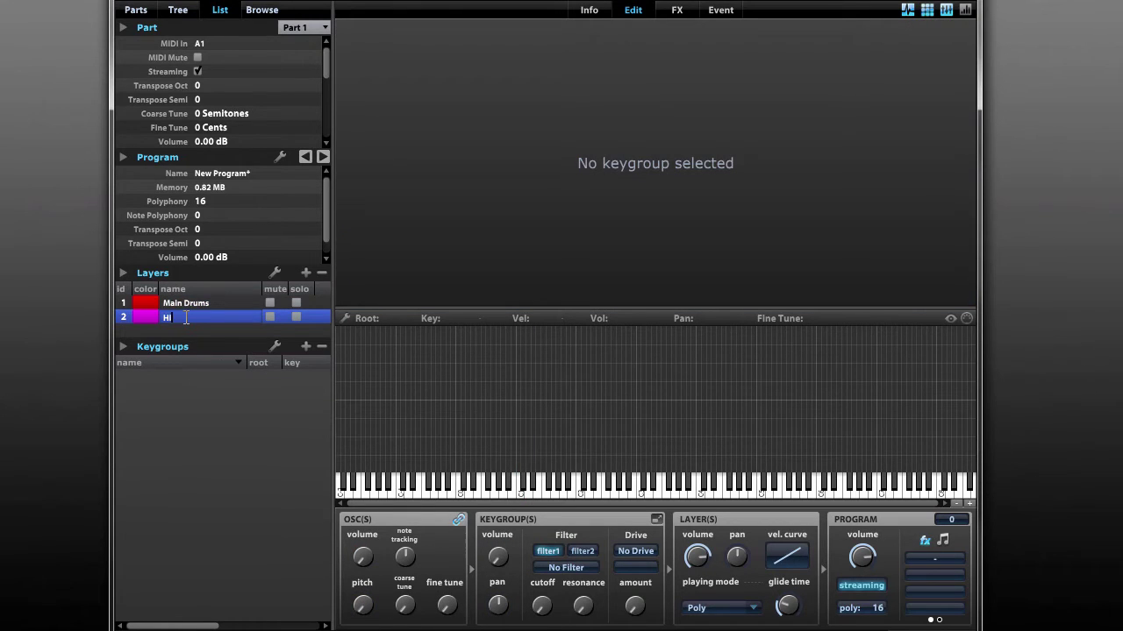
{"action": "type", "text": " Hats"}
{"action": "key", "text": "Return"}
Step: Preview and map M5 Closed Hat f#1 to F#1 and M5 Open Hat a#1 to A#1
{"action": "left_click", "coordinate": [265, 9]}
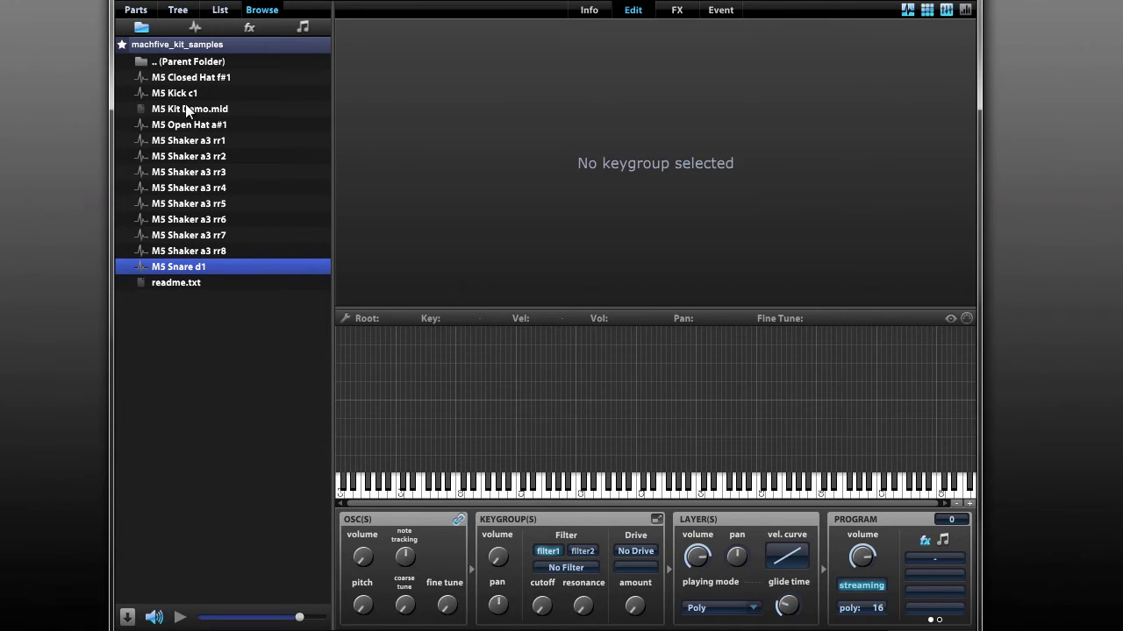
{"action": "left_click", "coordinate": [181, 79]}
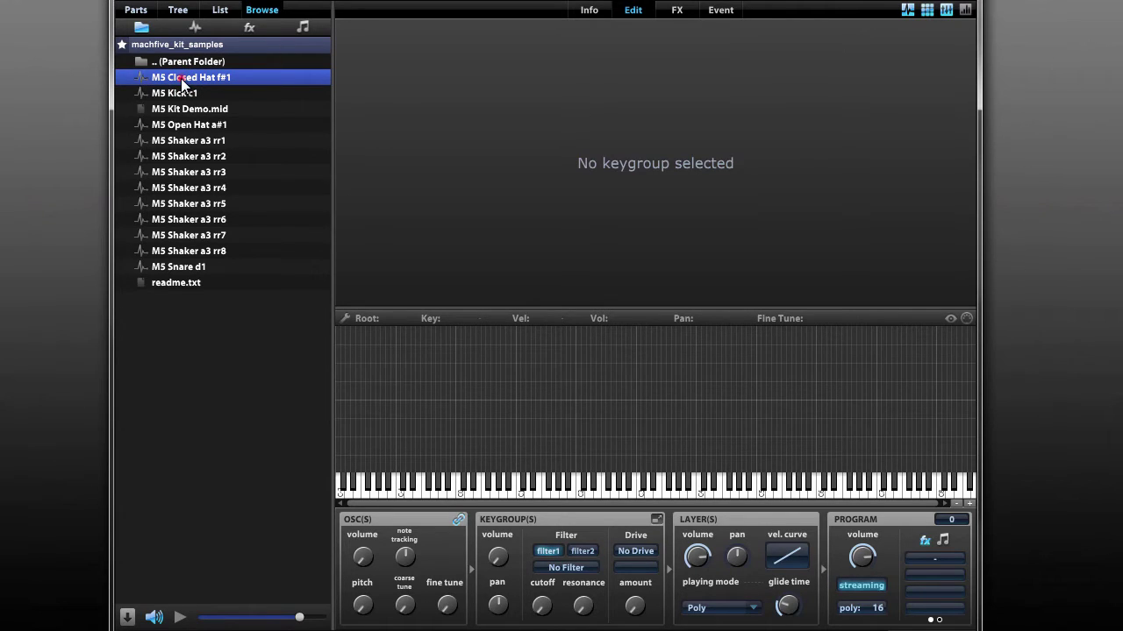
{"action": "left_click_drag", "start_coordinate": [181, 78], "coordinate": [548, 483]}
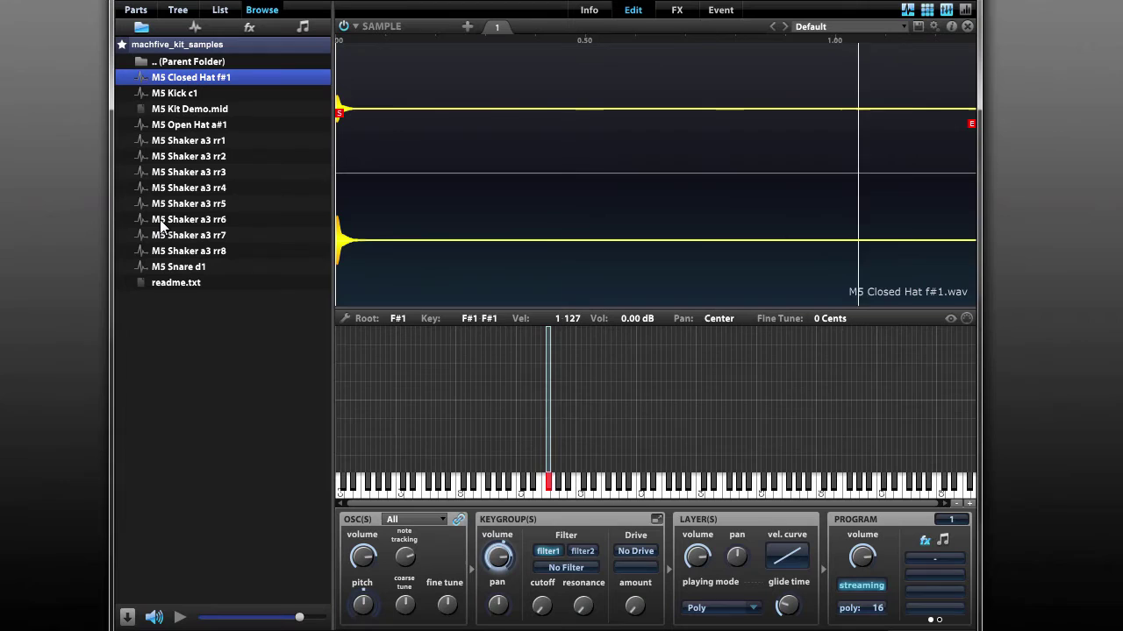
{"action": "left_click", "coordinate": [188, 123]}
{"action": "left_click_drag", "start_coordinate": [169, 132], "coordinate": [572, 494]}
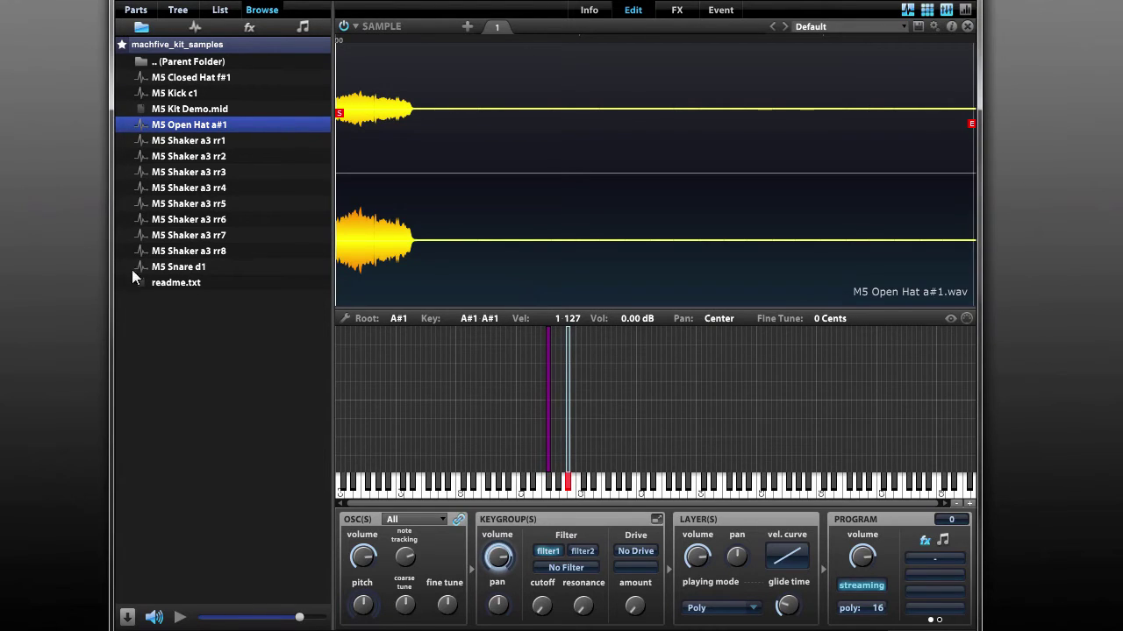
Step: Set exclusive group 1 on both hi-hat keygroups in the listing, then also select Main Drums
{"action": "left_click", "coordinate": [220, 10]}
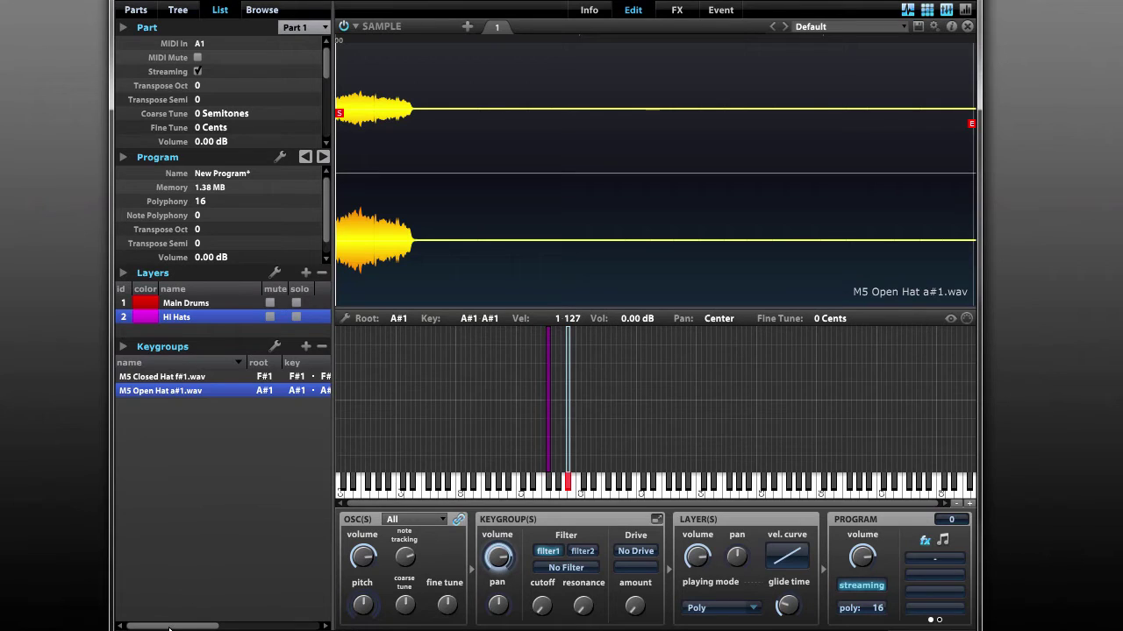
{"action": "left_click_drag", "start_coordinate": [168, 628], "coordinate": [266, 620]}
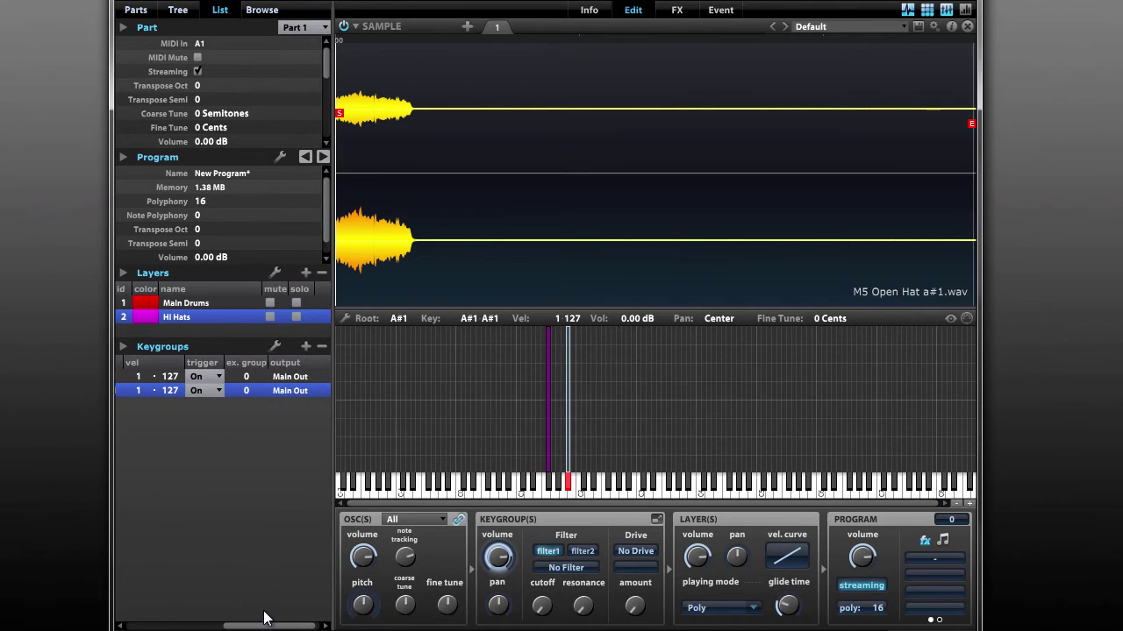
{"action": "right_click", "coordinate": [253, 362]}
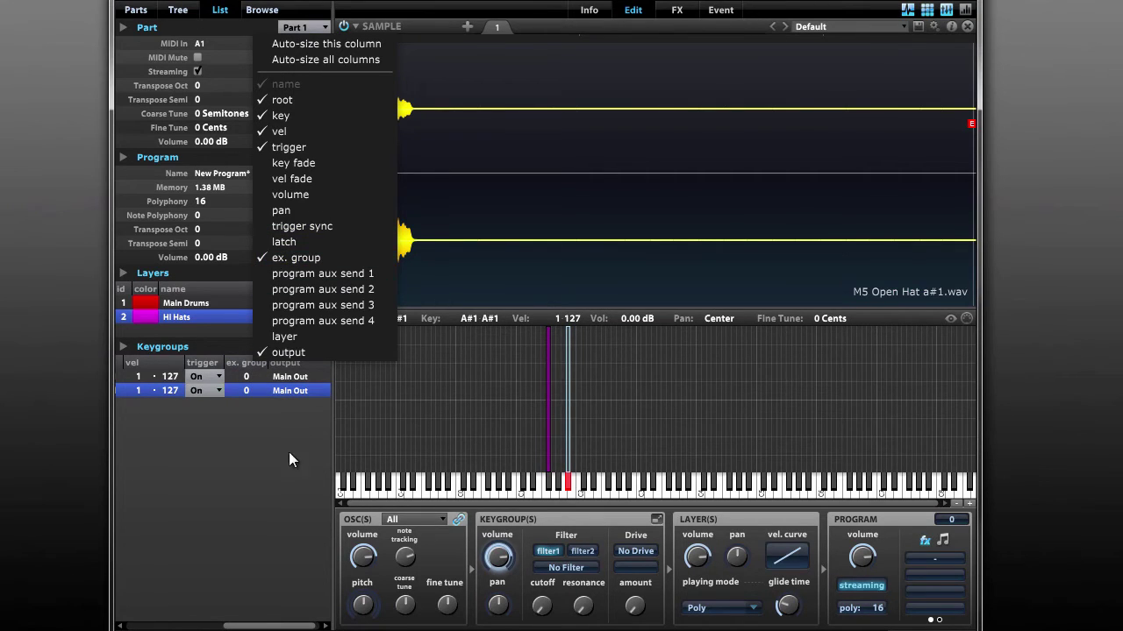
{"action": "left_click", "coordinate": [271, 430]}
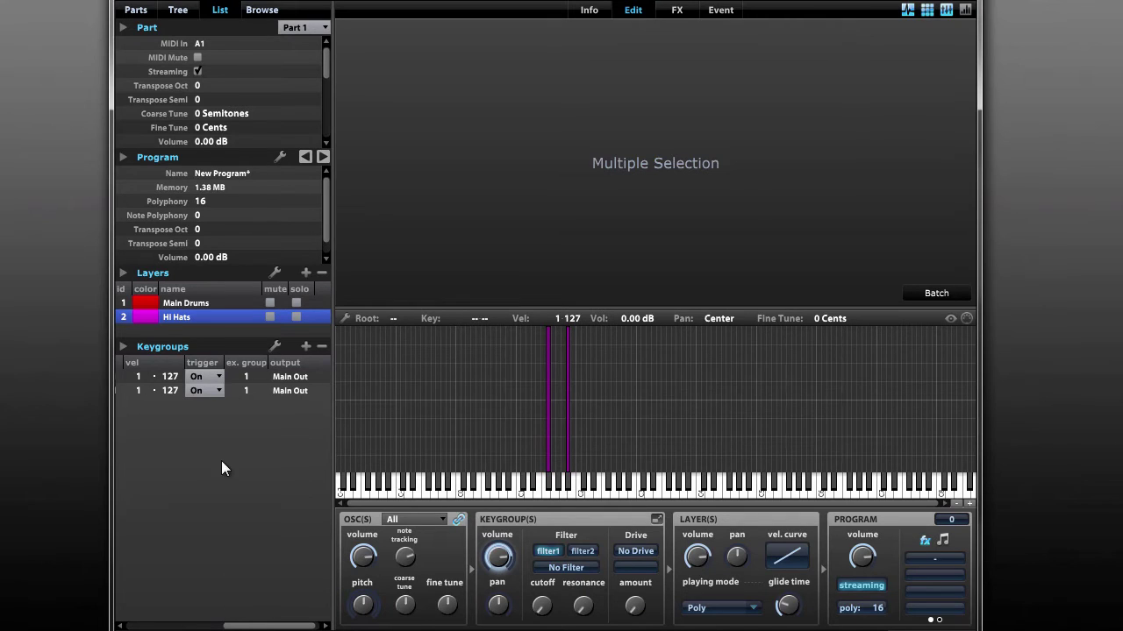
{"action": "scroll", "coordinate": [182, 377], "scroll_direction": "left", "scroll_amount": 5}
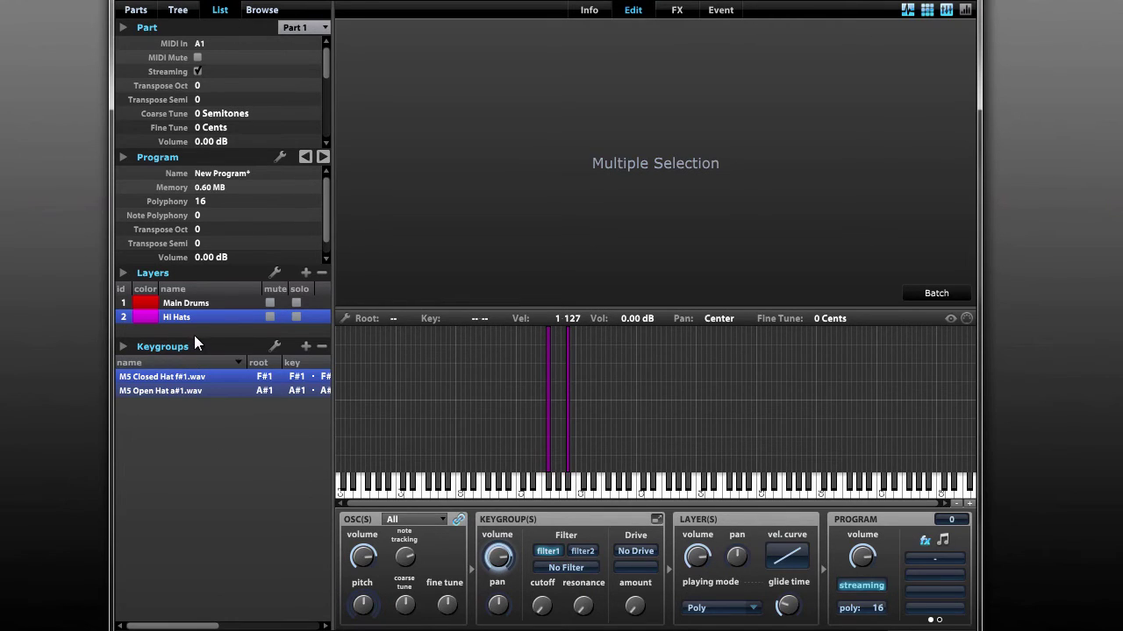
{"action": "left_click", "coordinate": [194, 334]}
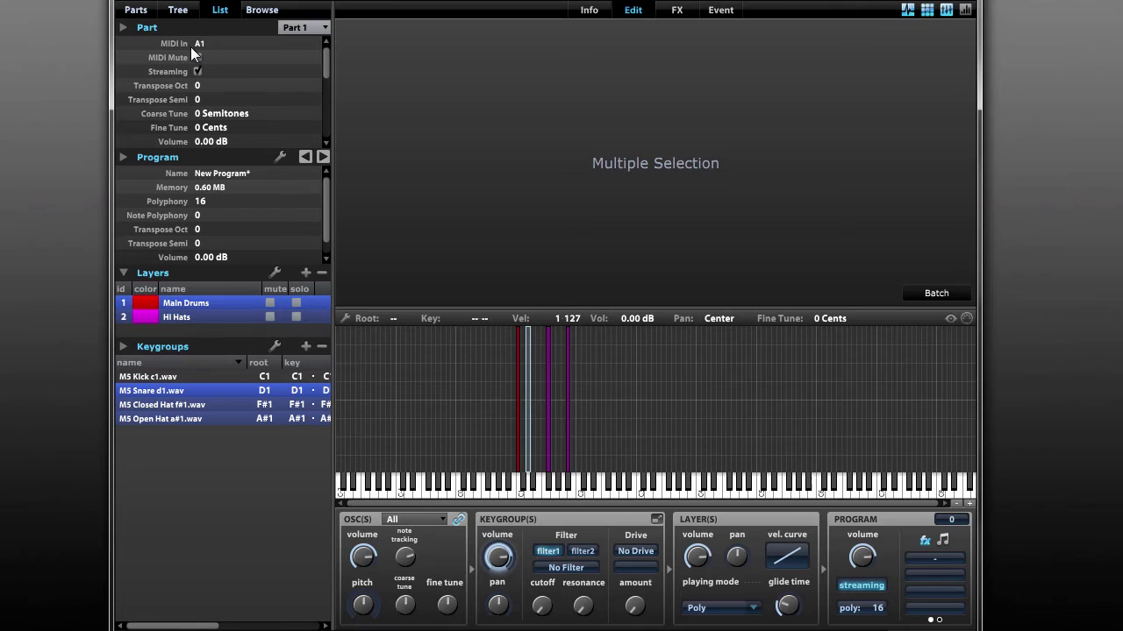
Step: Select M5 Shaker a3 rr1 through rr8 and drag them toward the keyboard map
{"action": "left_click", "coordinate": [261, 10]}
{"action": "key", "text": "Down"}
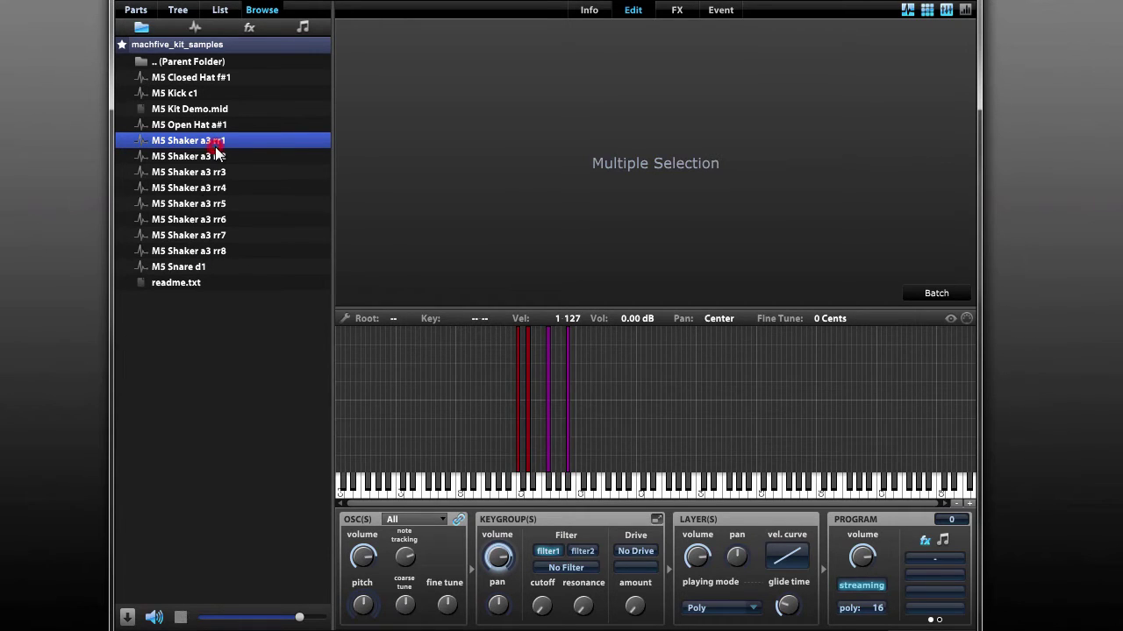
{"action": "left_click", "coordinate": [209, 251], "text": "shift"}
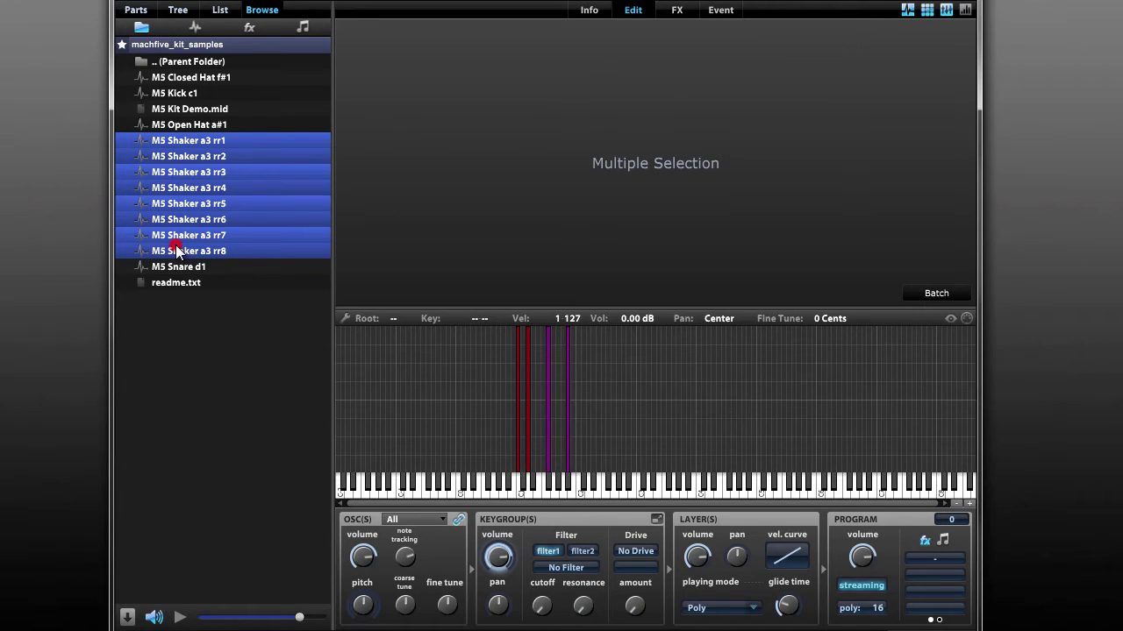
{"action": "left_click_drag", "start_coordinate": [177, 246], "coordinate": [681, 456]}
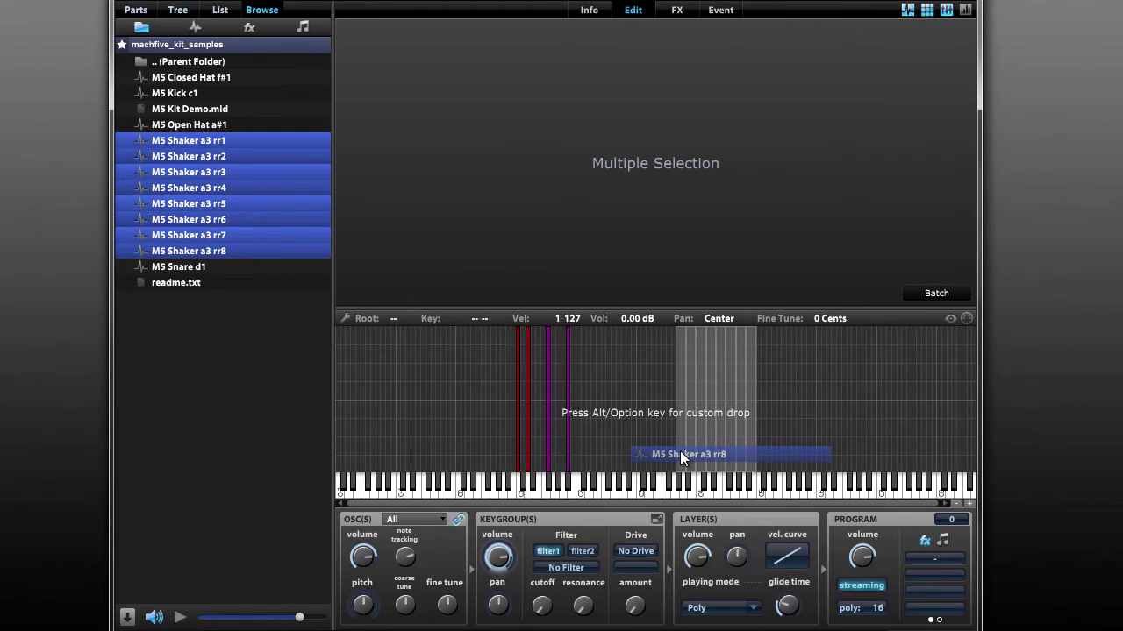
Step: Drop the shakers using NoteName RoundRobin mapping into Main Drums on A3
{"action": "left_click_drag", "start_coordinate": [680, 454], "coordinate": [682, 492]}
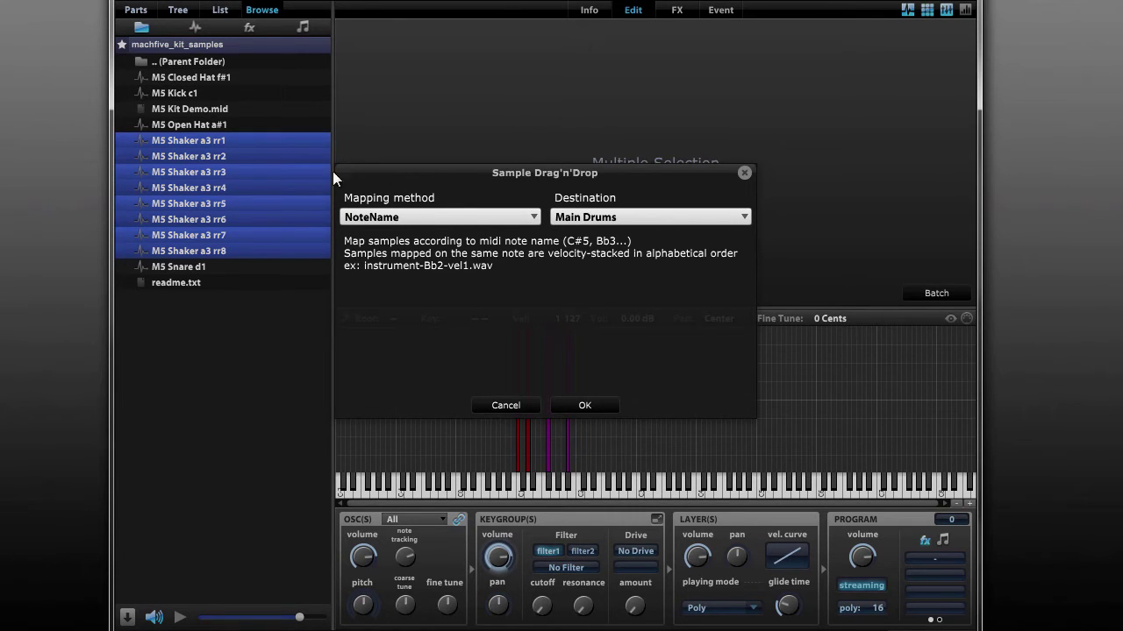
{"action": "left_click", "coordinate": [501, 214]}
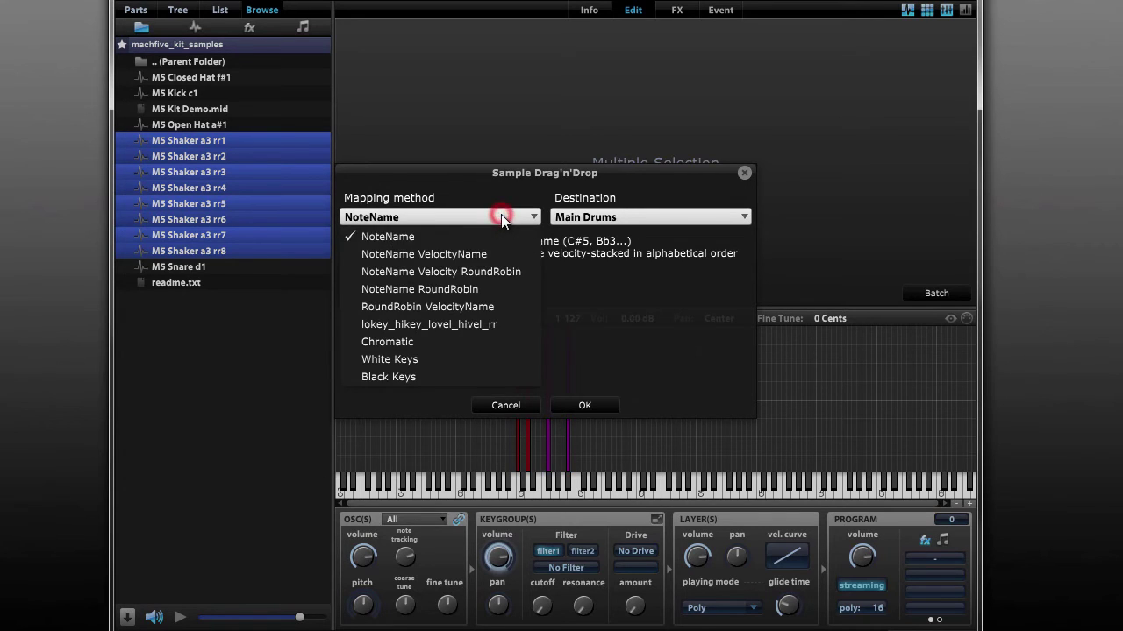
{"action": "left_click", "coordinate": [476, 290]}
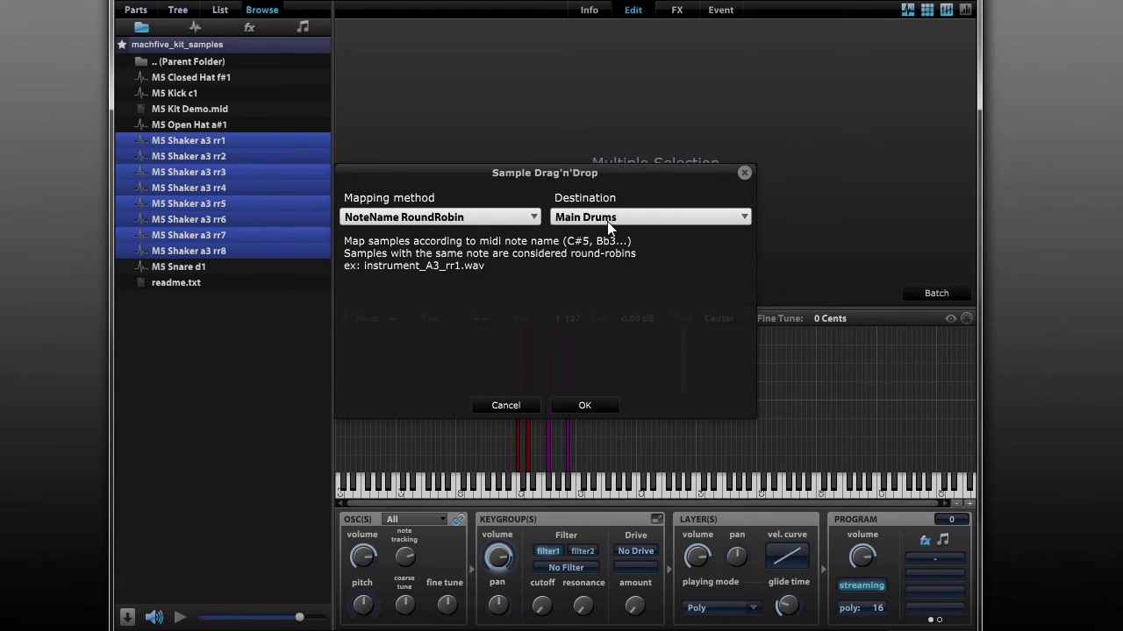
{"action": "left_click", "coordinate": [583, 405]}
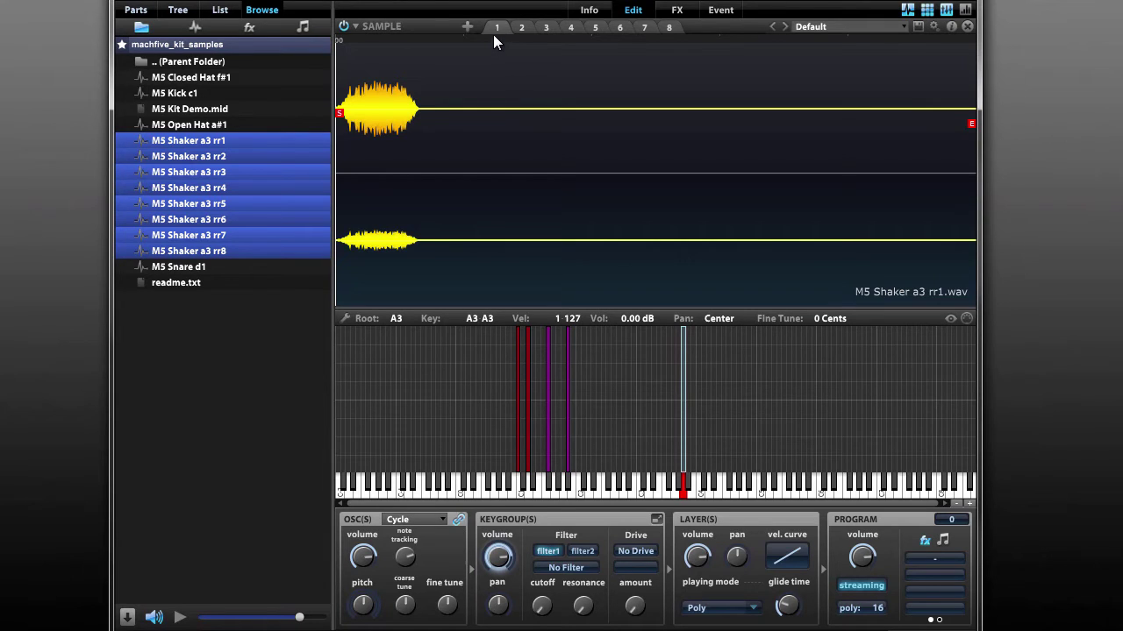
Step: Step through round-robin samples rr2 to rr6 in the sample editor
{"action": "left_click", "coordinate": [522, 27]}
{"action": "left_click", "coordinate": [545, 27]}
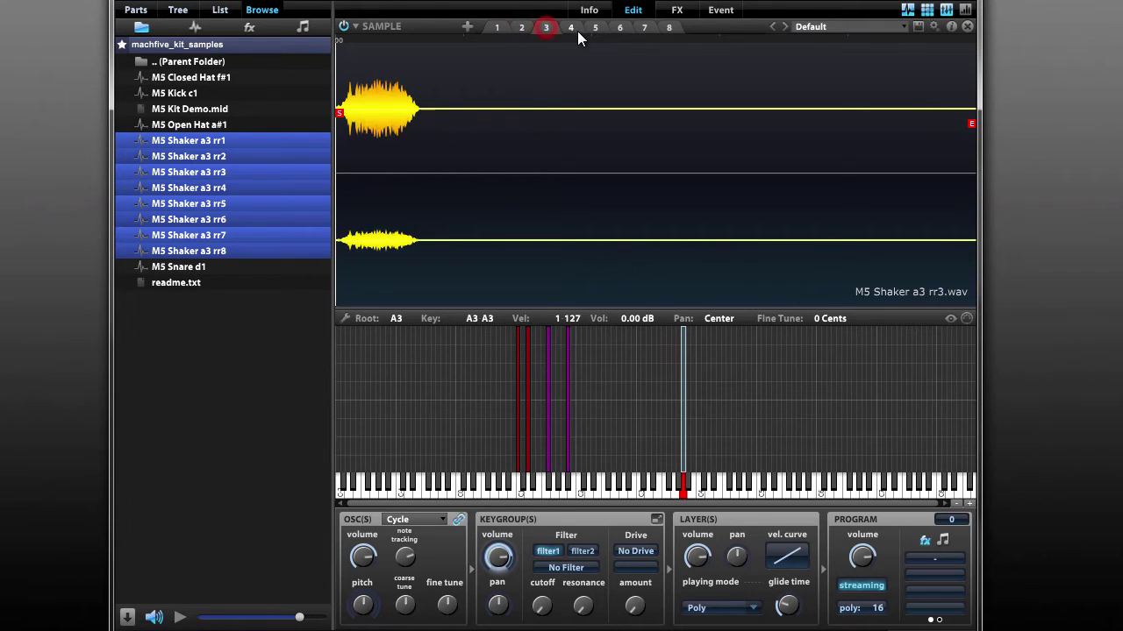
{"action": "left_click", "coordinate": [571, 27]}
{"action": "left_click", "coordinate": [595, 28]}
{"action": "left_click", "coordinate": [619, 27]}
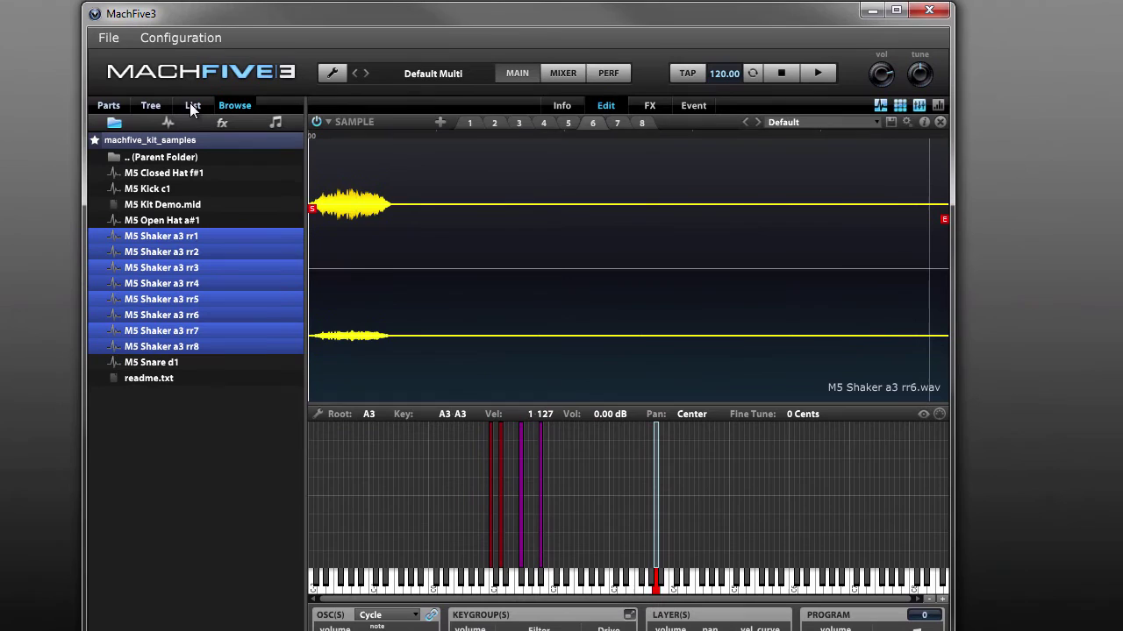
Step: Save program and samples as 'machfive kit' in Desktop > Sample Files
{"action": "left_click", "coordinate": [334, 74]}
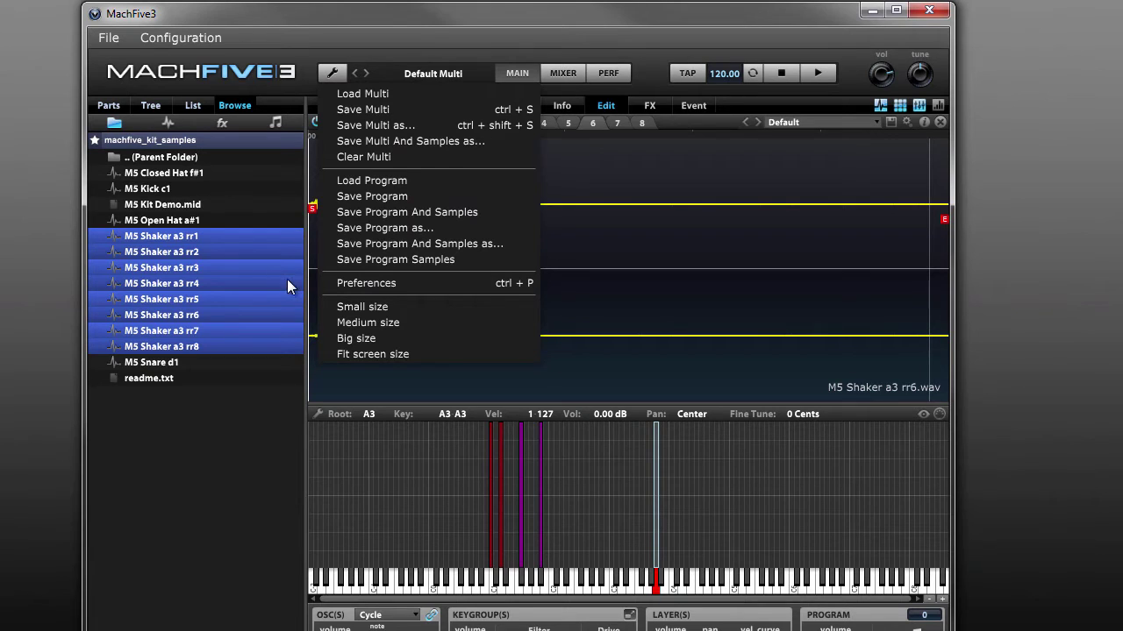
{"action": "left_click", "coordinate": [484, 244]}
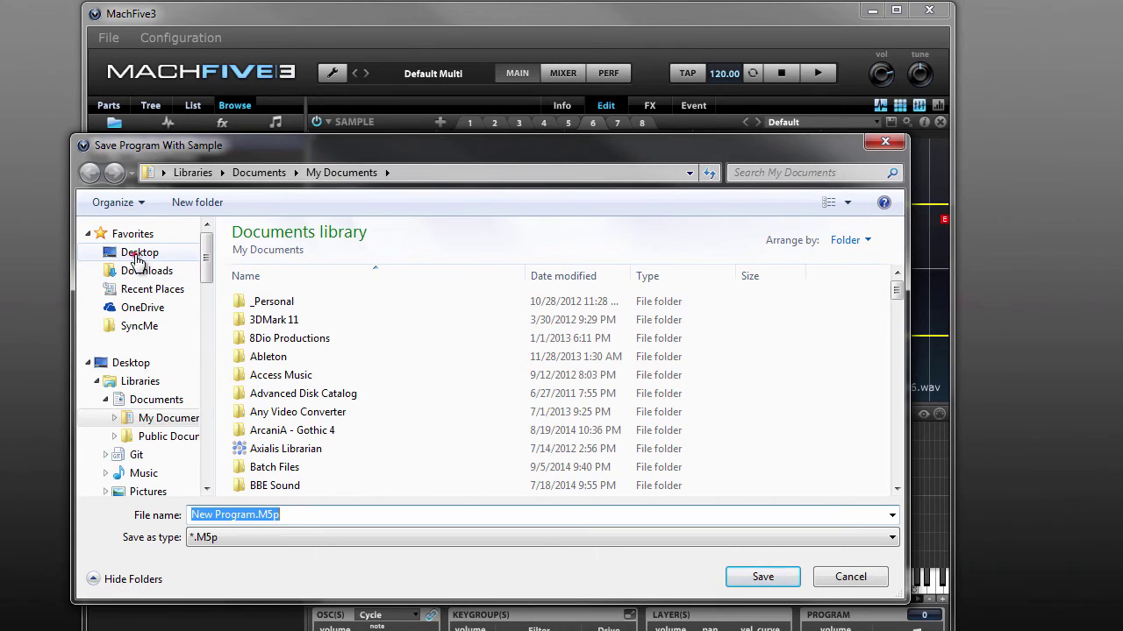
{"action": "left_click", "coordinate": [133, 252]}
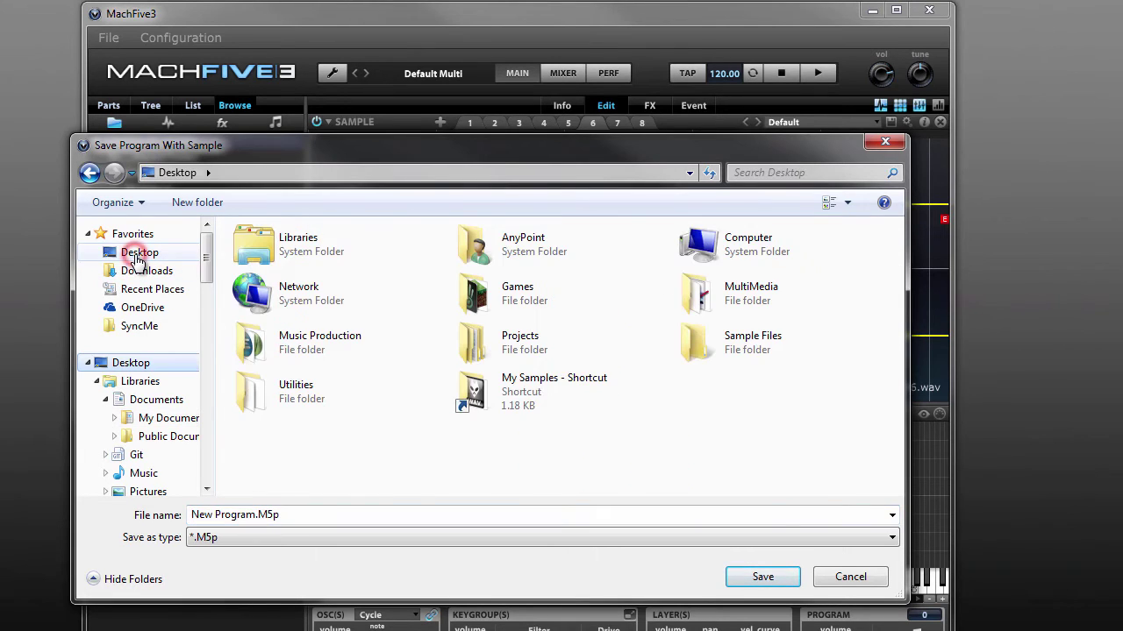
{"action": "double_click", "coordinate": [760, 346]}
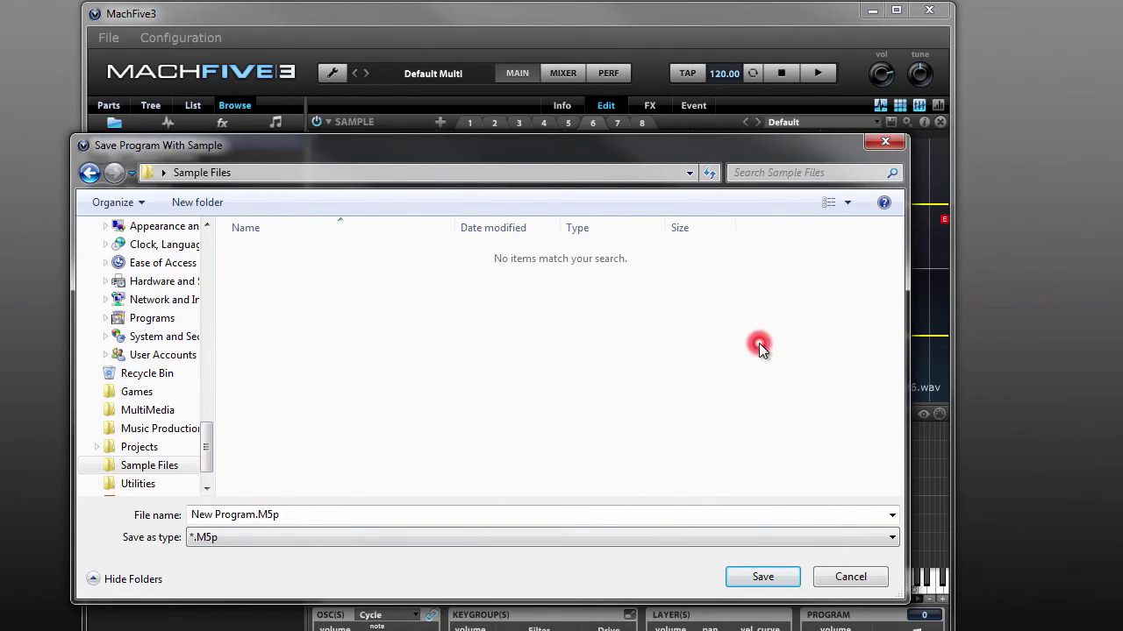
{"action": "left_click", "coordinate": [325, 511]}
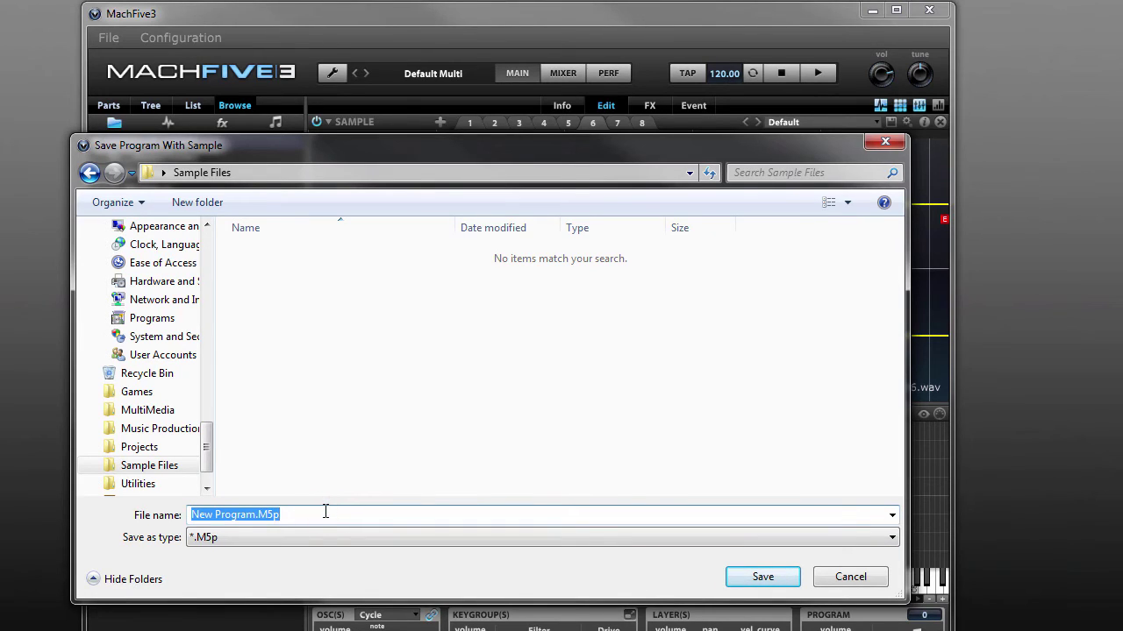
{"action": "type", "text": "machfi"}
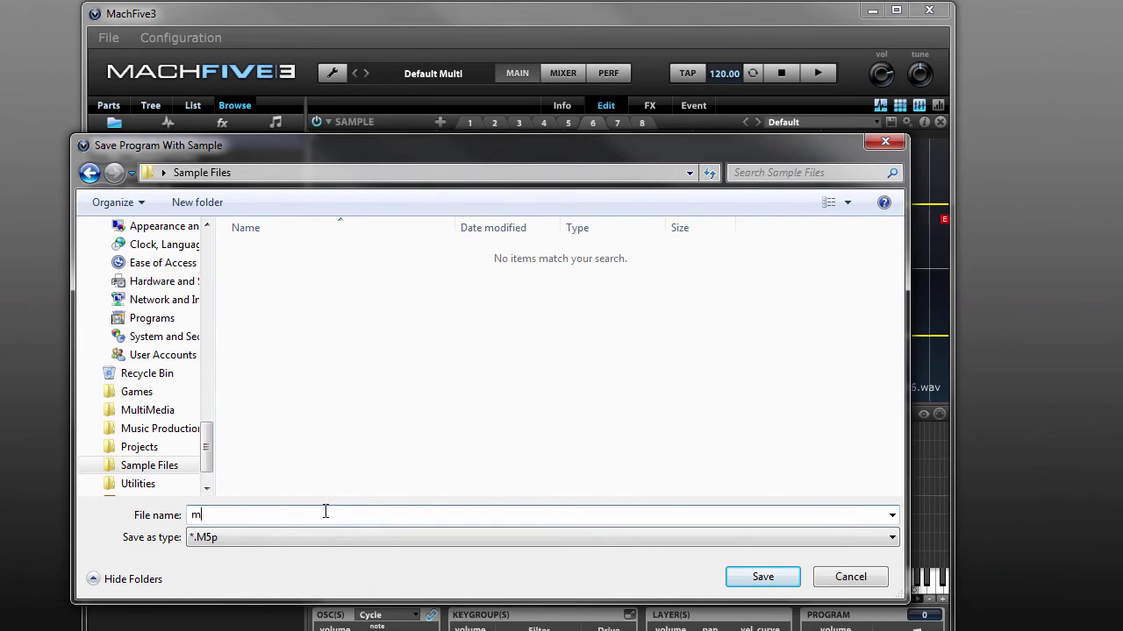
{"action": "type", "text": "ve kit"}
{"action": "left_click", "coordinate": [764, 576]}
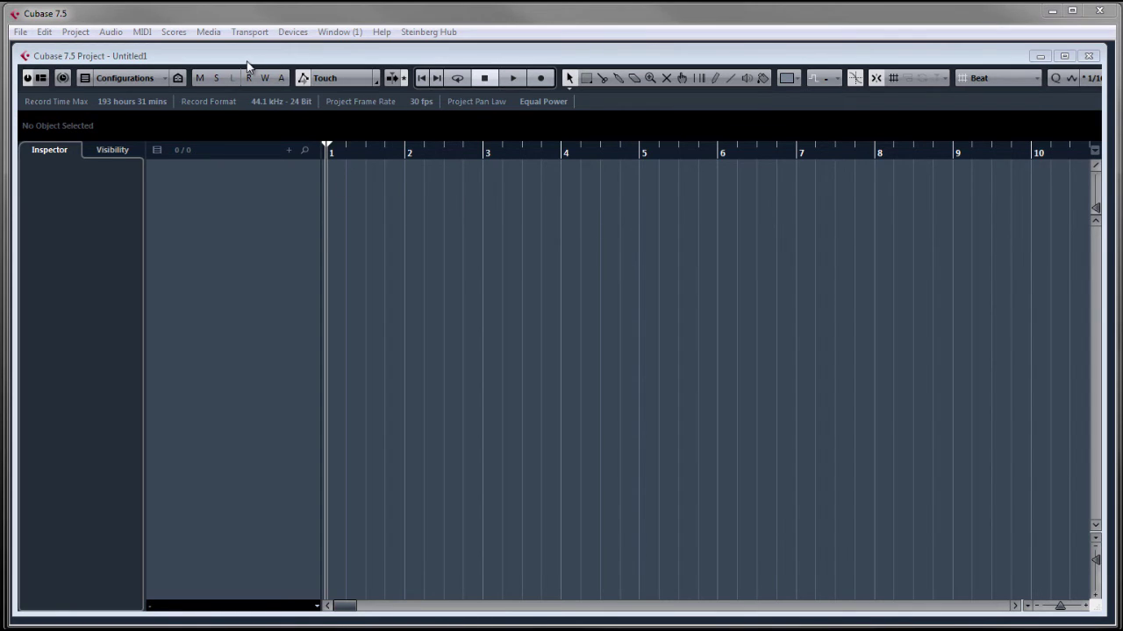
Step: Open the VST Instruments rack, shorten its window, and load MachFive3 by searching 'mach'
{"action": "left_click", "coordinate": [296, 33]}
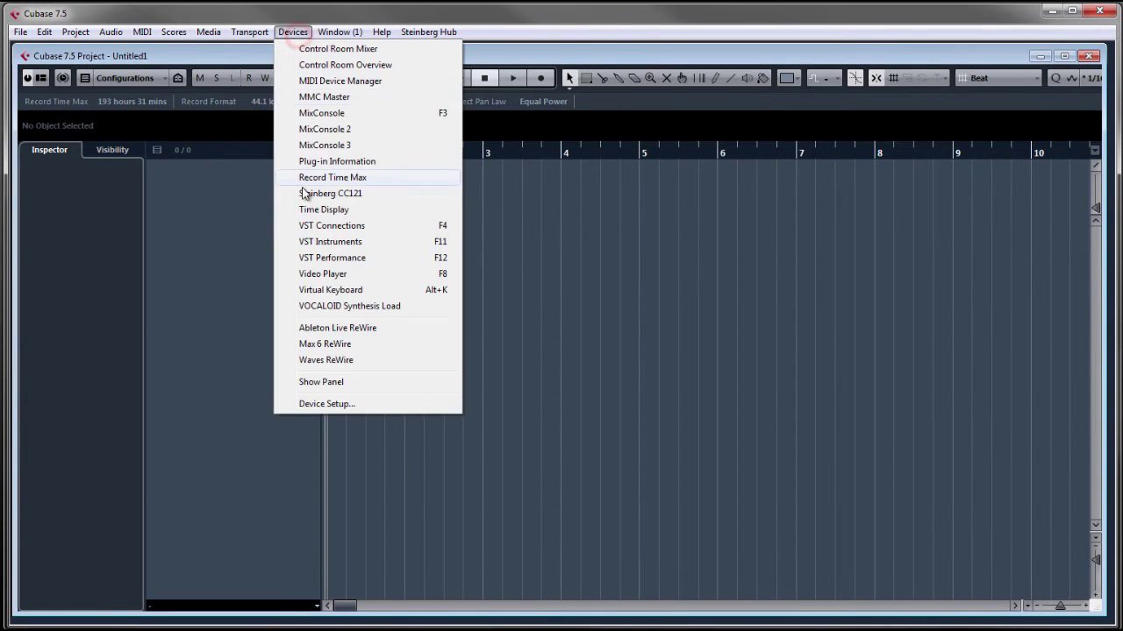
{"action": "left_click", "coordinate": [340, 246]}
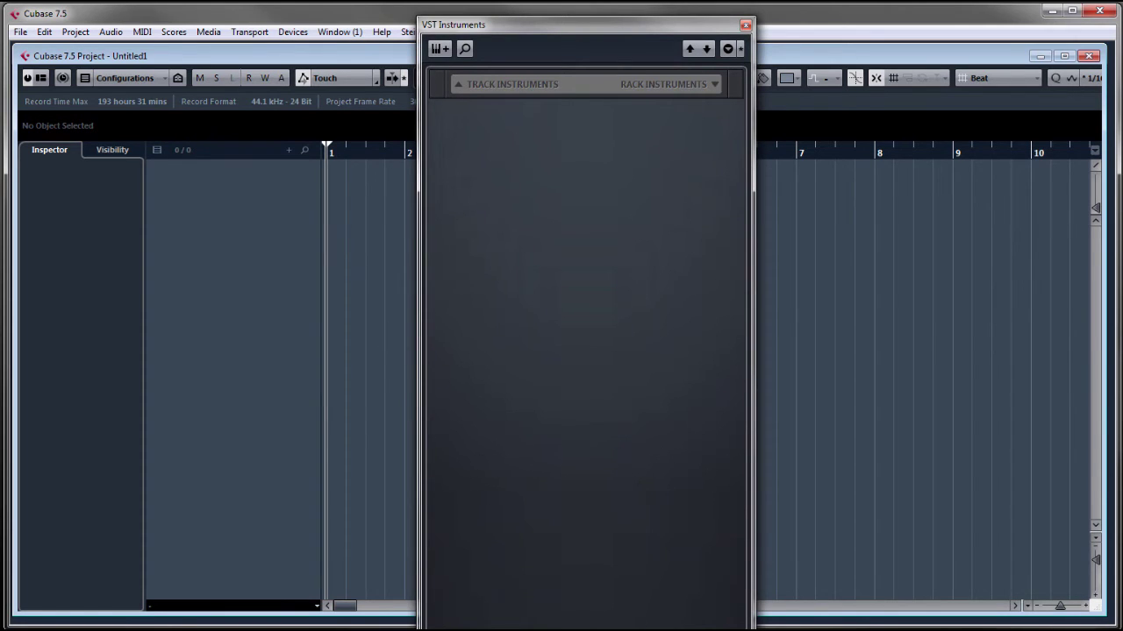
{"action": "left_click_drag", "start_coordinate": [635, 628], "coordinate": [634, 591]}
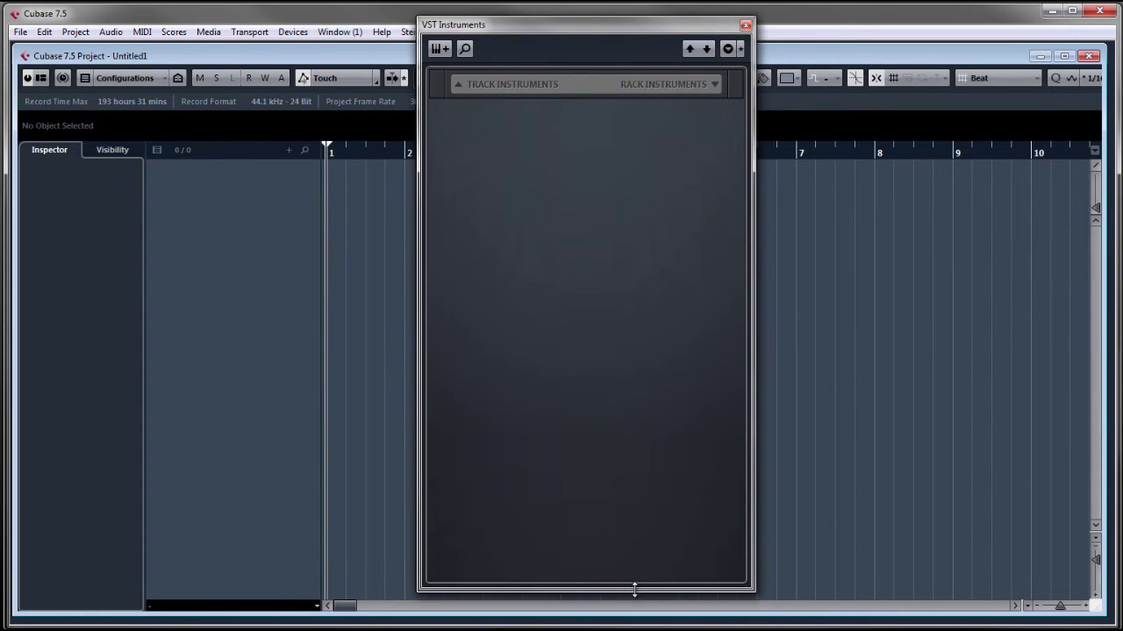
{"action": "left_click", "coordinate": [714, 84]}
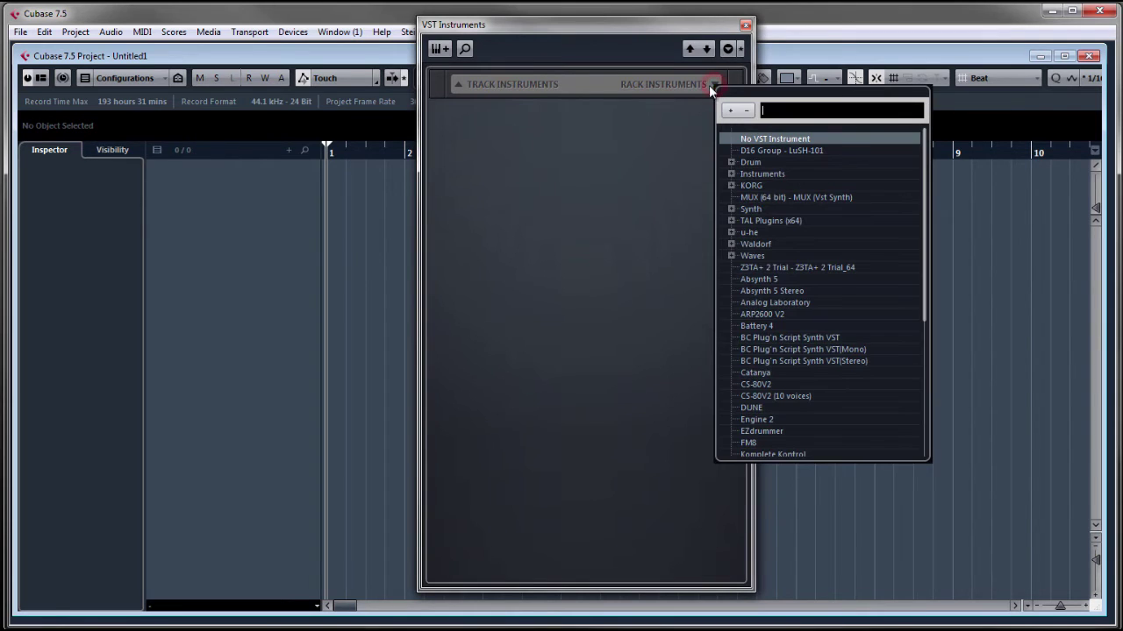
{"action": "type", "text": "mach"}
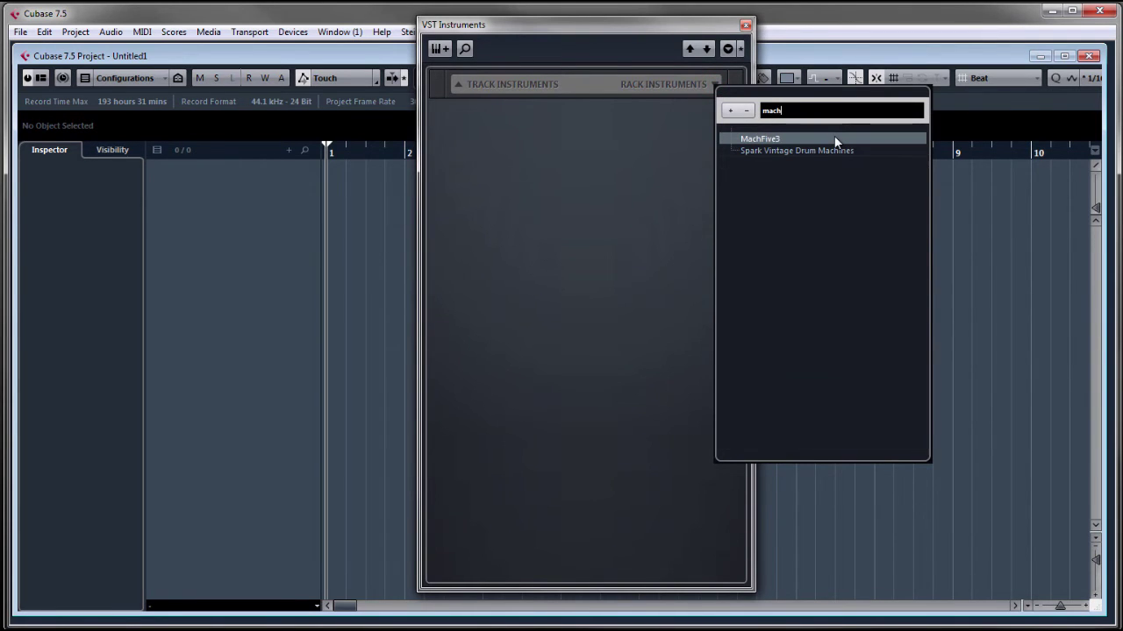
{"action": "left_click", "coordinate": [760, 142]}
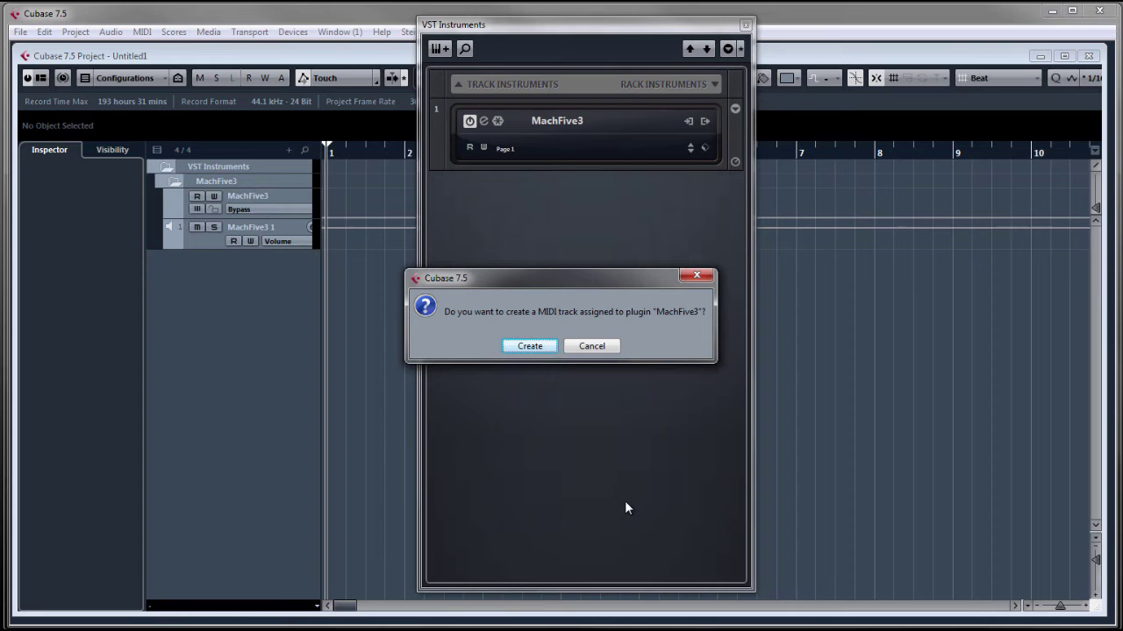
Step: Create the MachFive3 01 MIDI track, move the MachFive3 window aside, and bring VST Instruments forward
{"action": "left_click", "coordinate": [537, 349]}
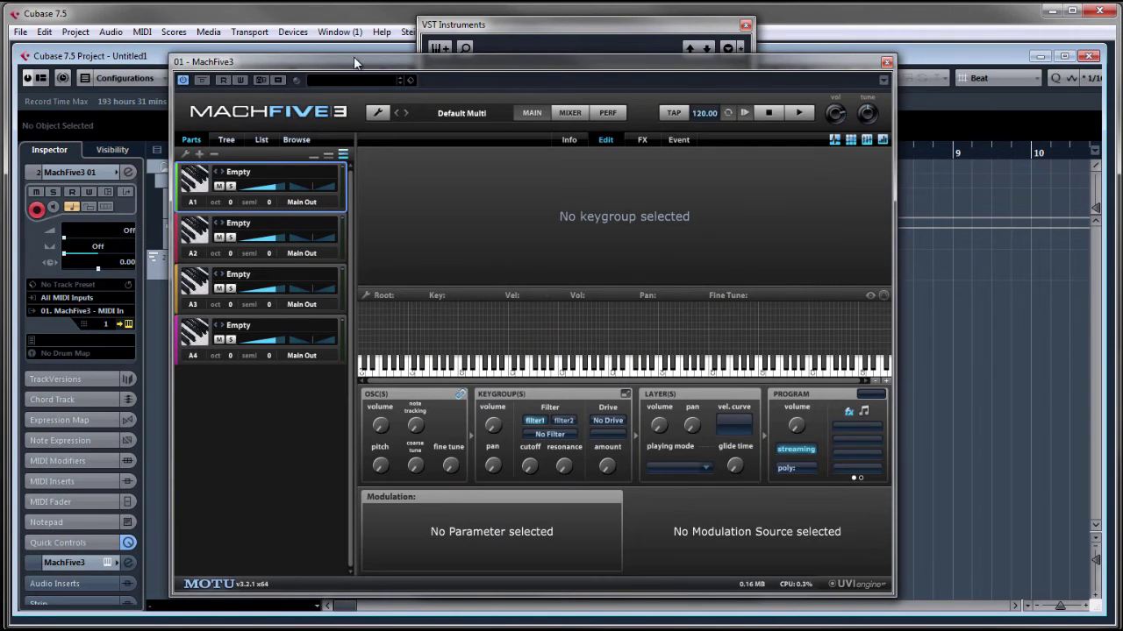
{"action": "left_click_drag", "start_coordinate": [363, 57], "coordinate": [528, 55]}
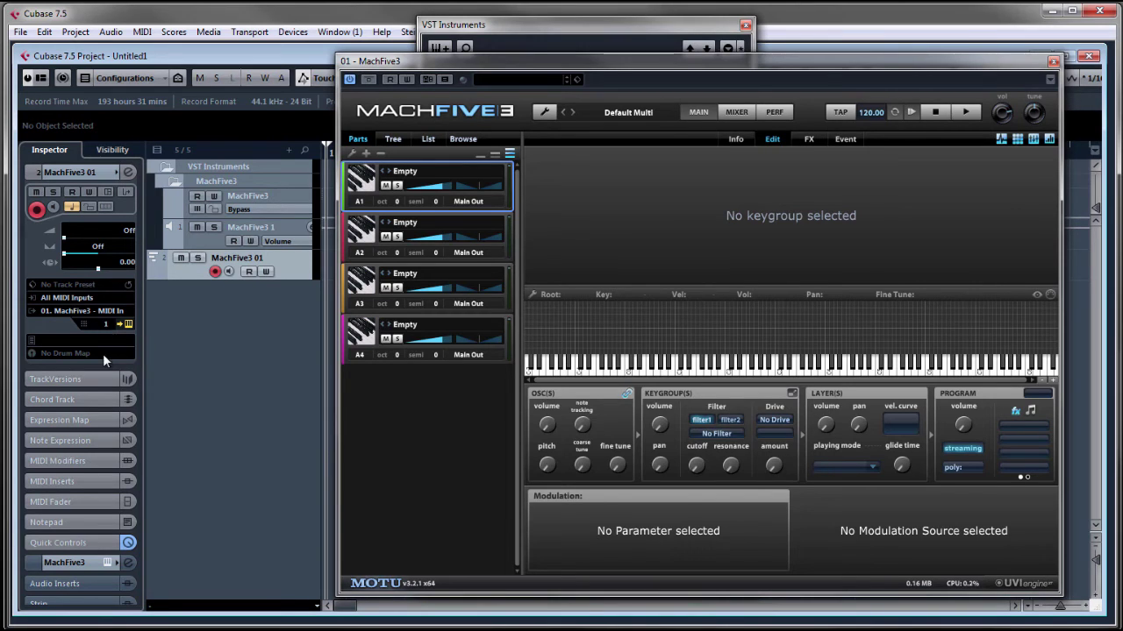
{"action": "key", "text": "F11"}
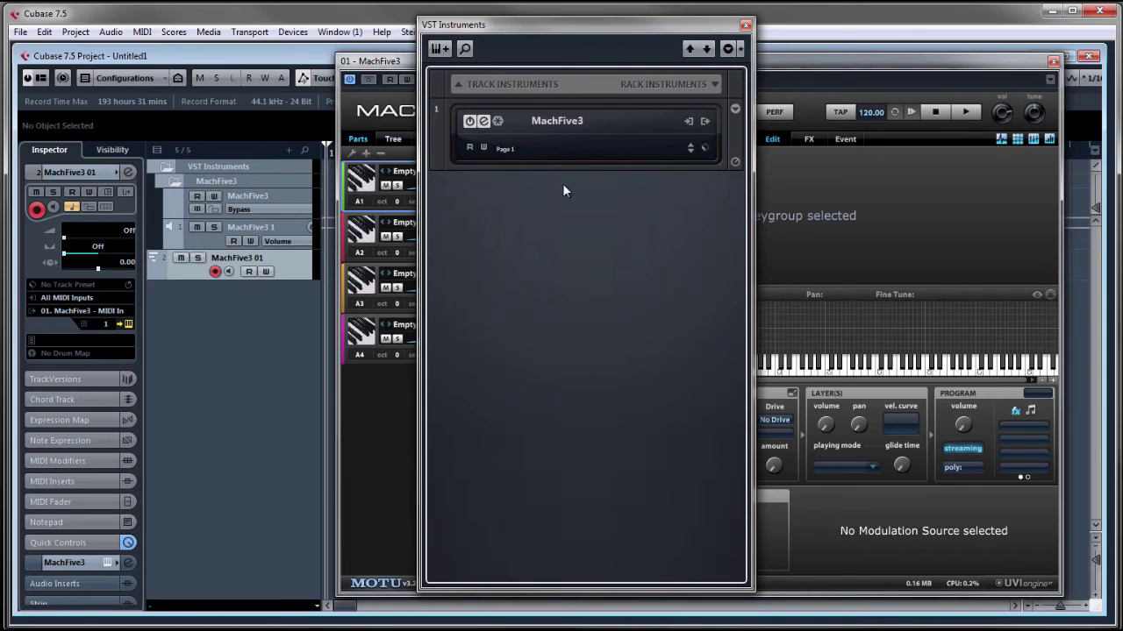
Step: Activate MachFive3 outputs 2, 3, 4 and 5, close VST Instruments, and select part A4
{"action": "left_click", "coordinate": [638, 33]}
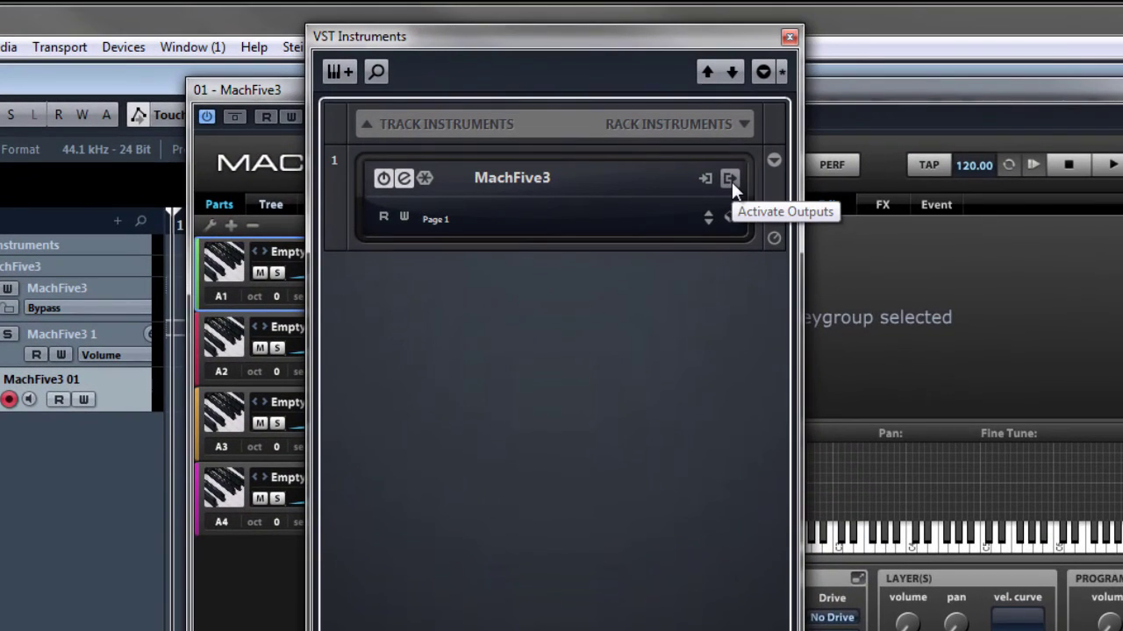
{"action": "left_click", "coordinate": [730, 179]}
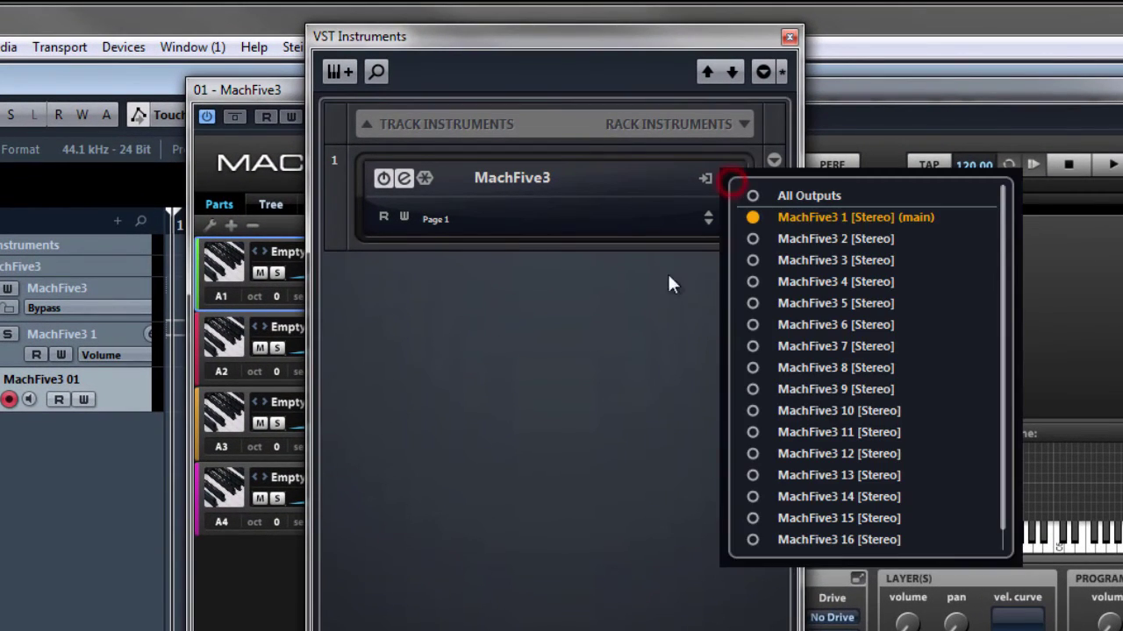
{"action": "left_click", "coordinate": [752, 238]}
{"action": "left_click", "coordinate": [751, 260]}
{"action": "left_click", "coordinate": [752, 281]}
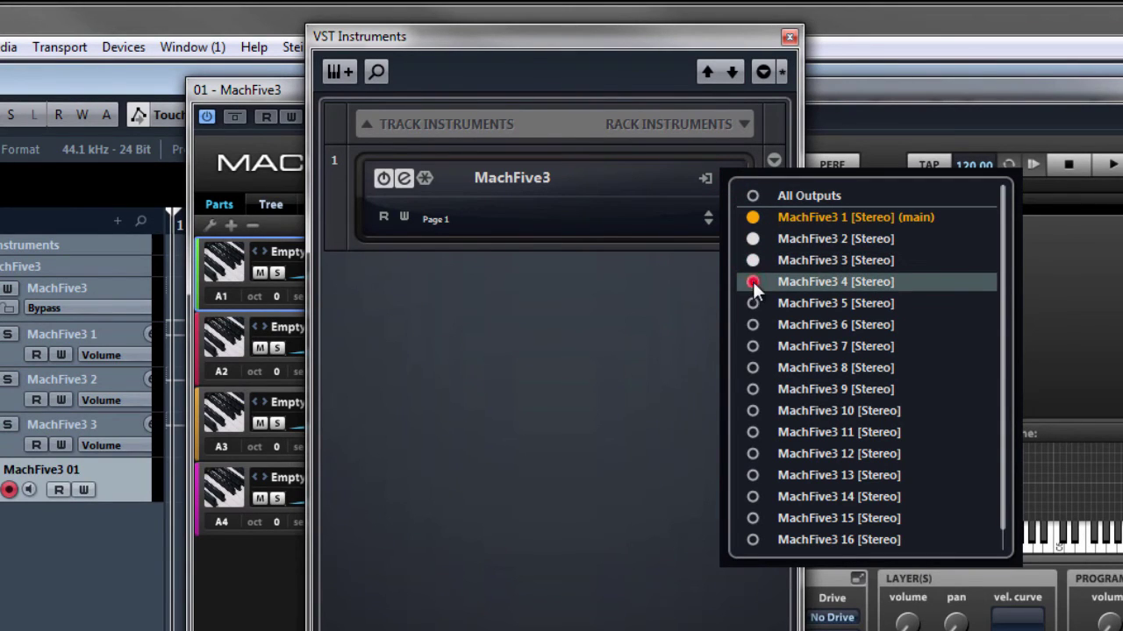
{"action": "left_click", "coordinate": [752, 304]}
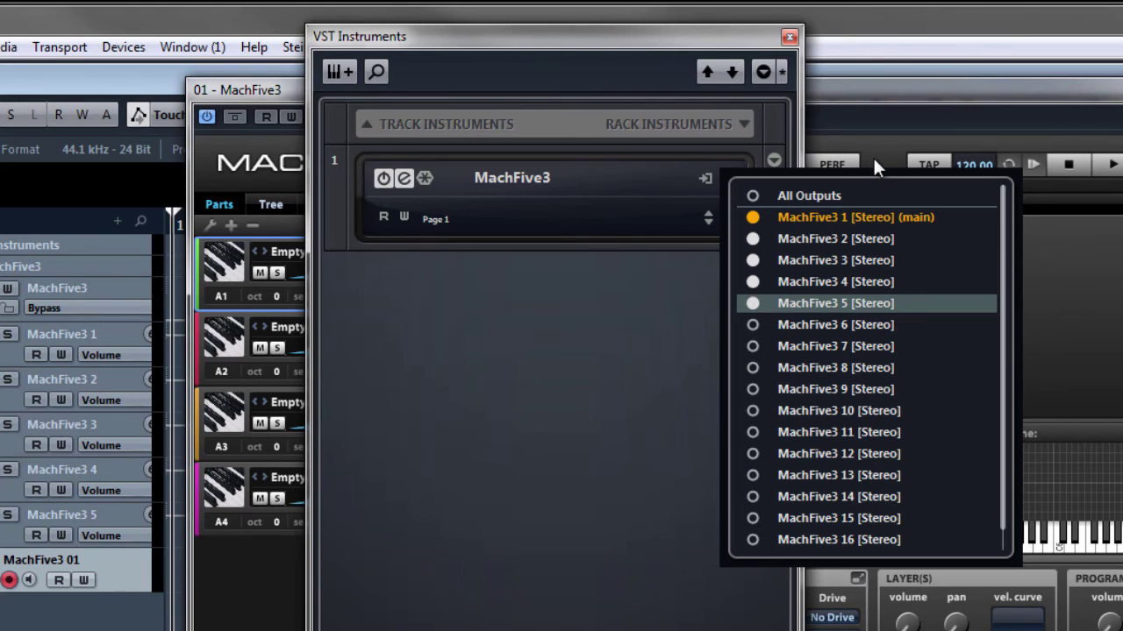
{"action": "left_click", "coordinate": [646, 350]}
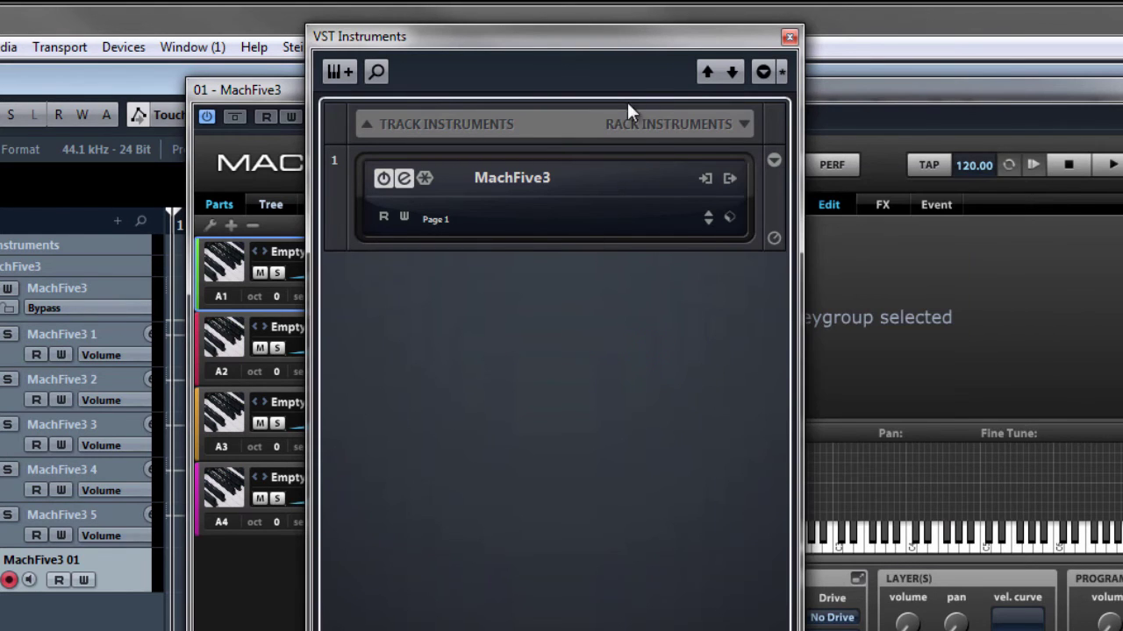
{"action": "left_click", "coordinate": [790, 36]}
{"action": "left_click", "coordinate": [361, 486]}
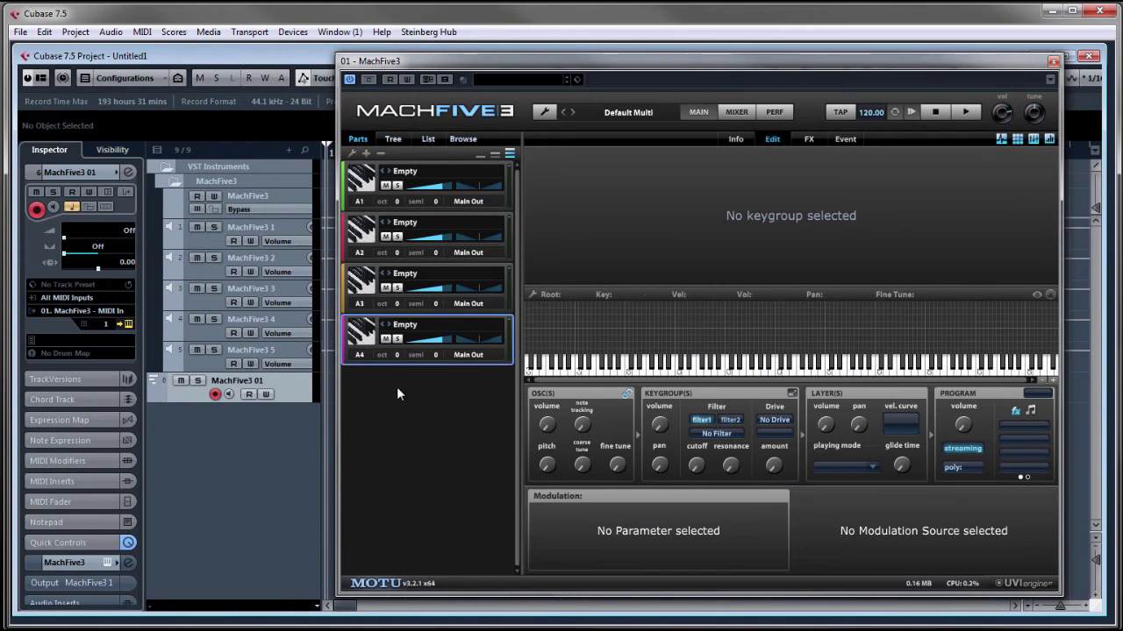
Step: Remove parts A4, A3 and A2 from the MachFive program
{"action": "left_click", "coordinate": [379, 154]}
{"action": "left_click", "coordinate": [380, 154]}
{"action": "left_click", "coordinate": [380, 154]}
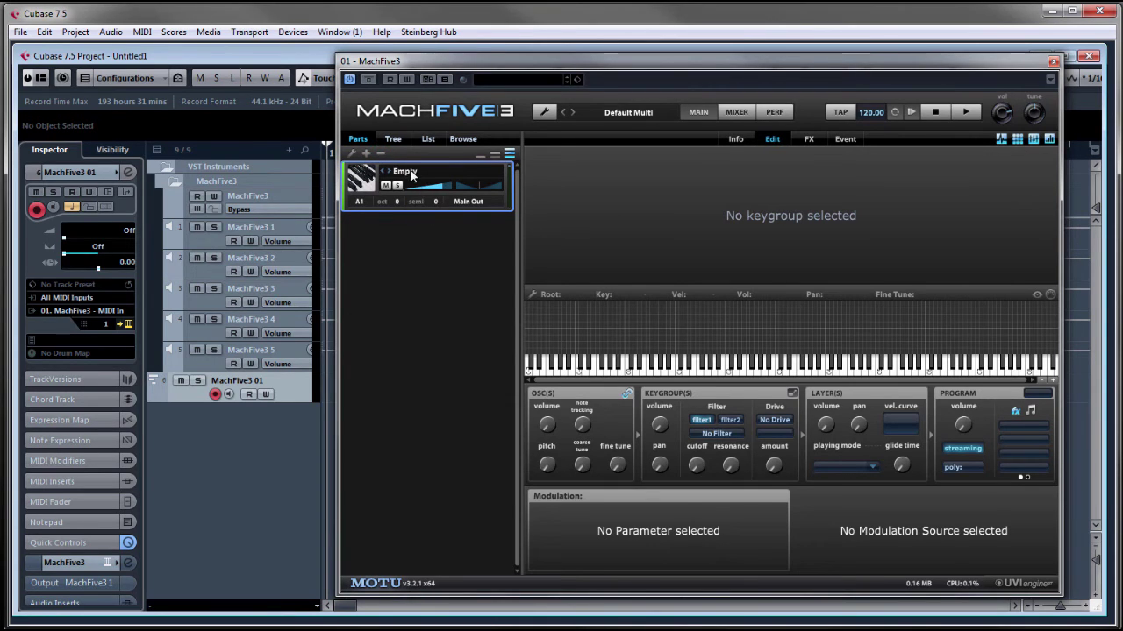
Step: Load machfive kit.M5p from Desktop > Sample Files into part A1
{"action": "double_click", "coordinate": [410, 169]}
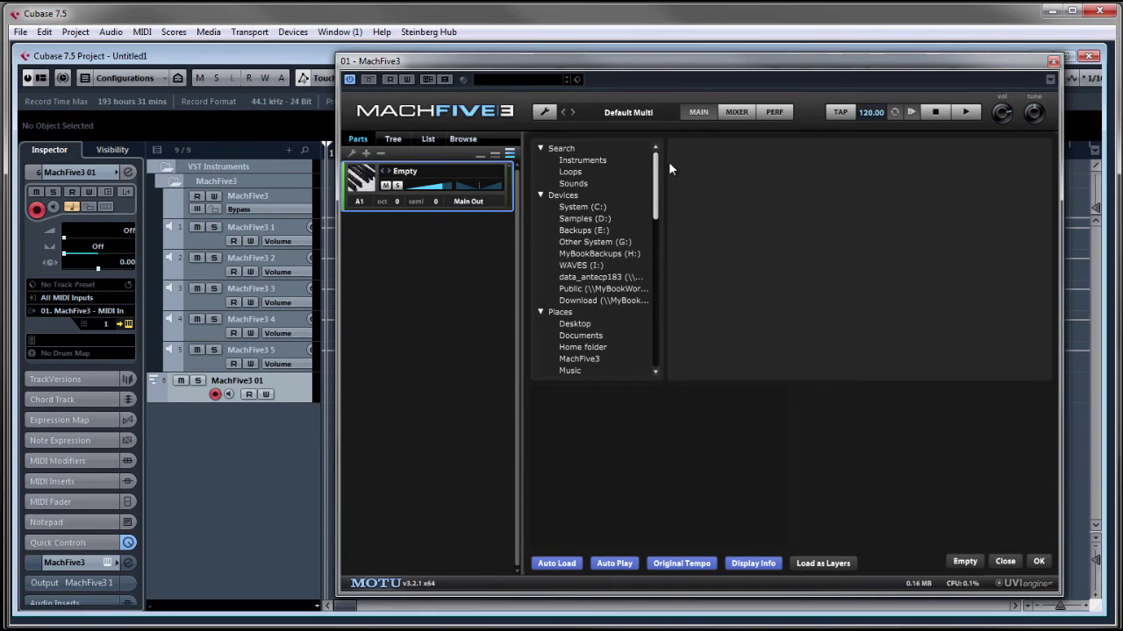
{"action": "left_click_drag", "start_coordinate": [655, 162], "coordinate": [654, 201]}
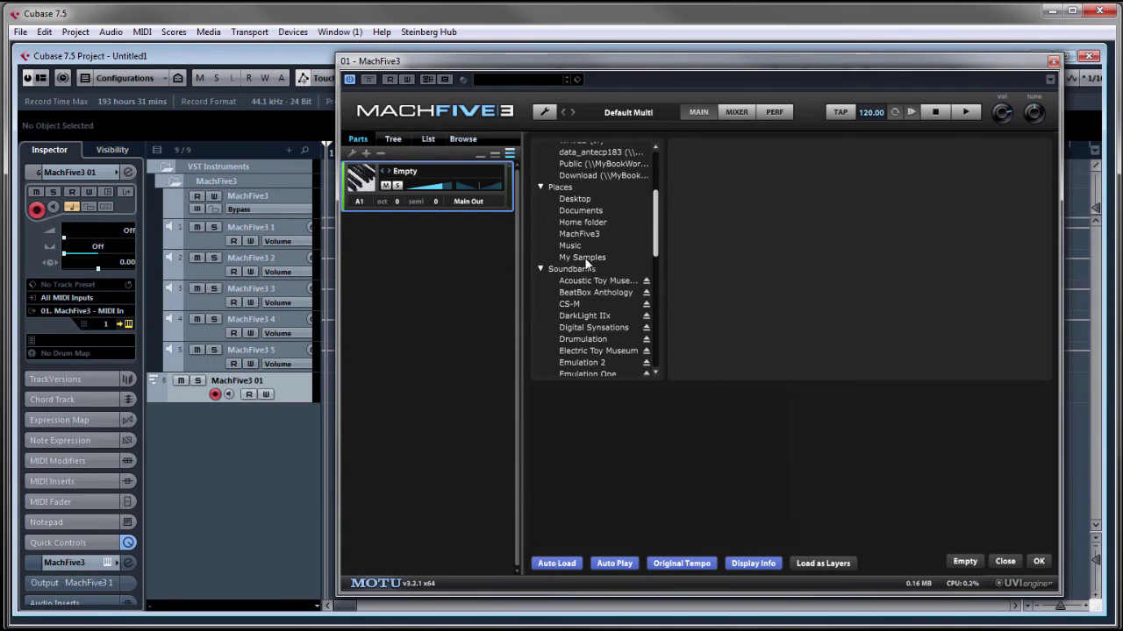
{"action": "left_click", "coordinate": [570, 197]}
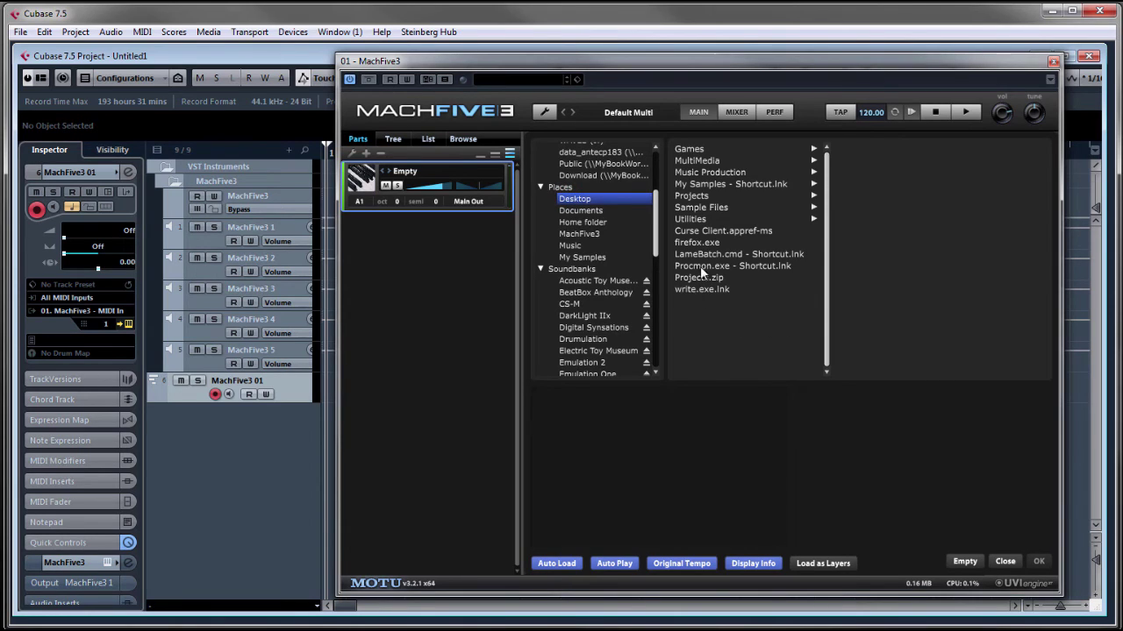
{"action": "left_click", "coordinate": [706, 208]}
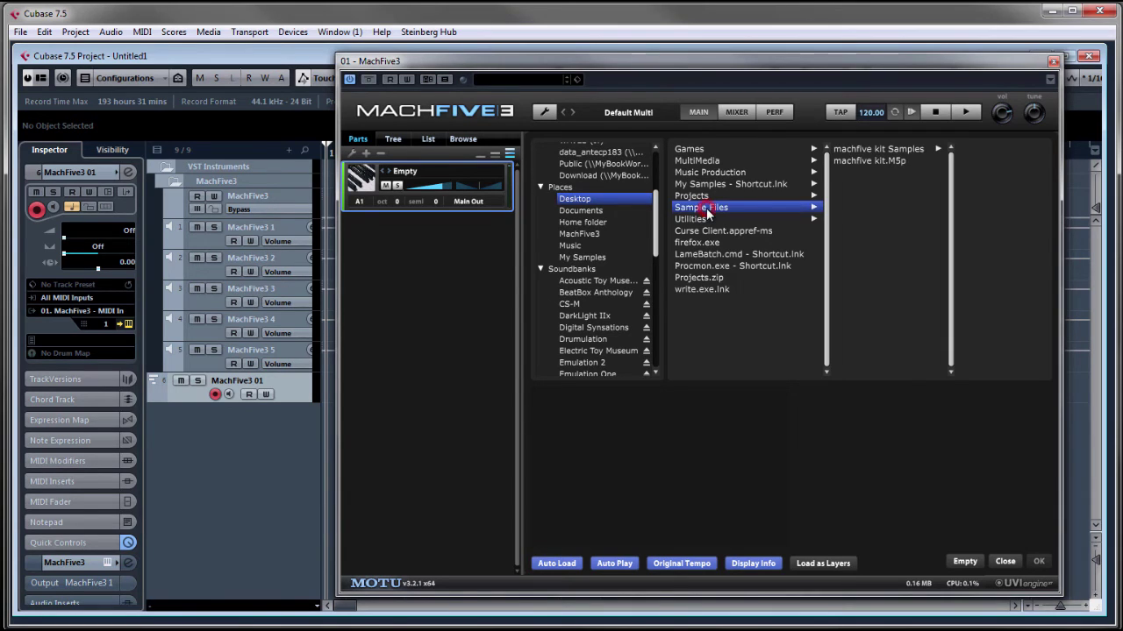
{"action": "left_click", "coordinate": [875, 161]}
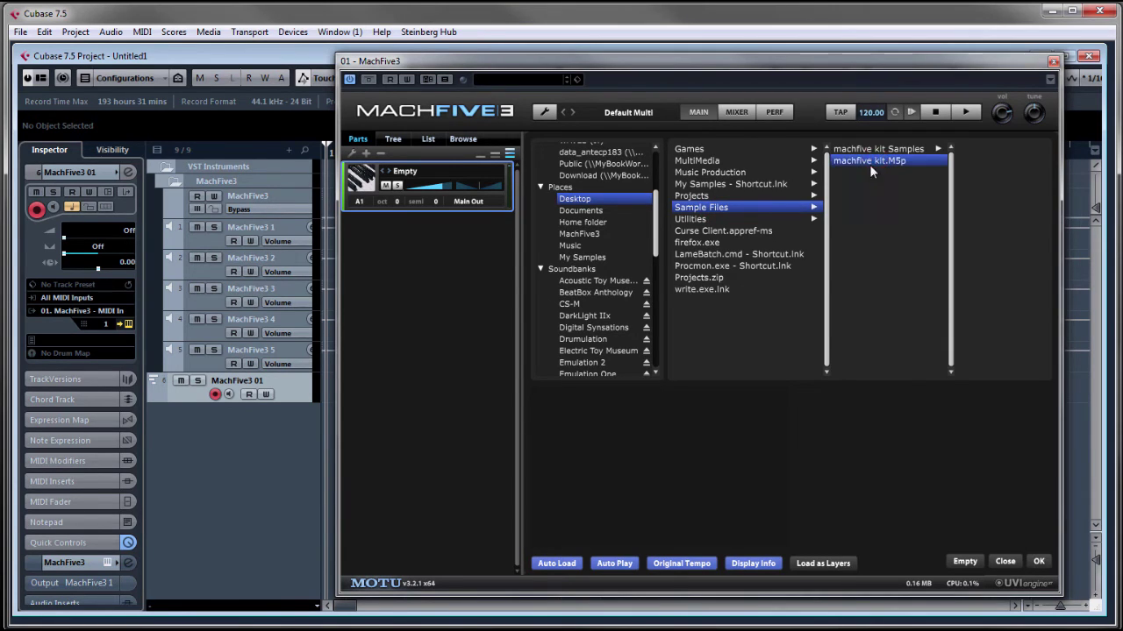
{"action": "double_click", "coordinate": [869, 163]}
{"action": "left_click", "coordinate": [1001, 561]}
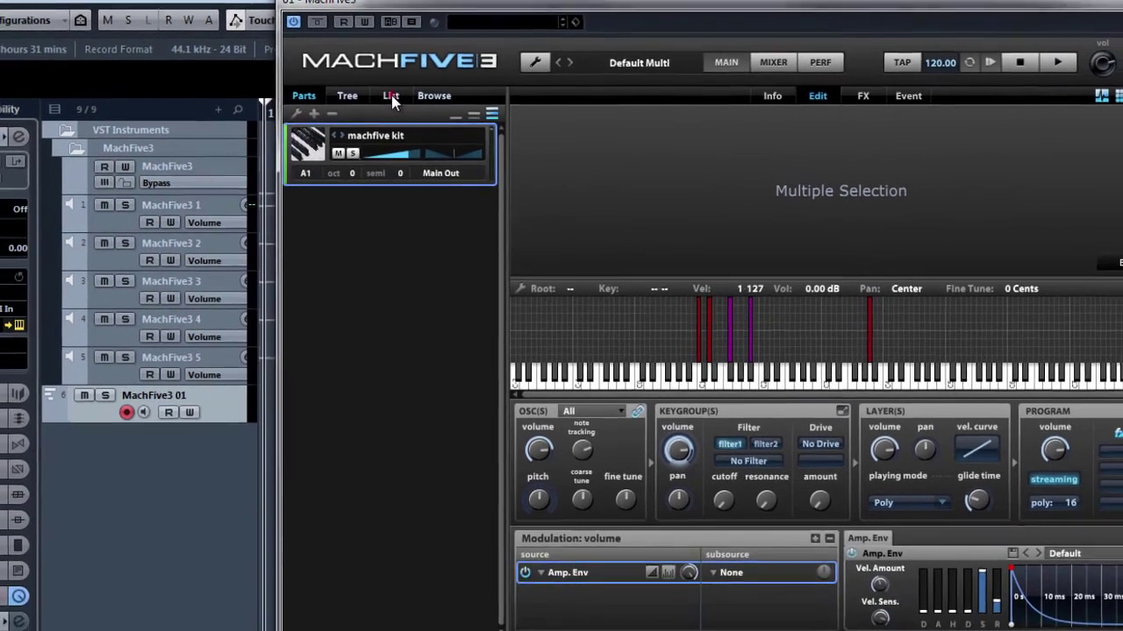
Step: Switch to List view, select the M5 Kick c1.wav keygroup, and check the output column
{"action": "left_click", "coordinate": [382, 183]}
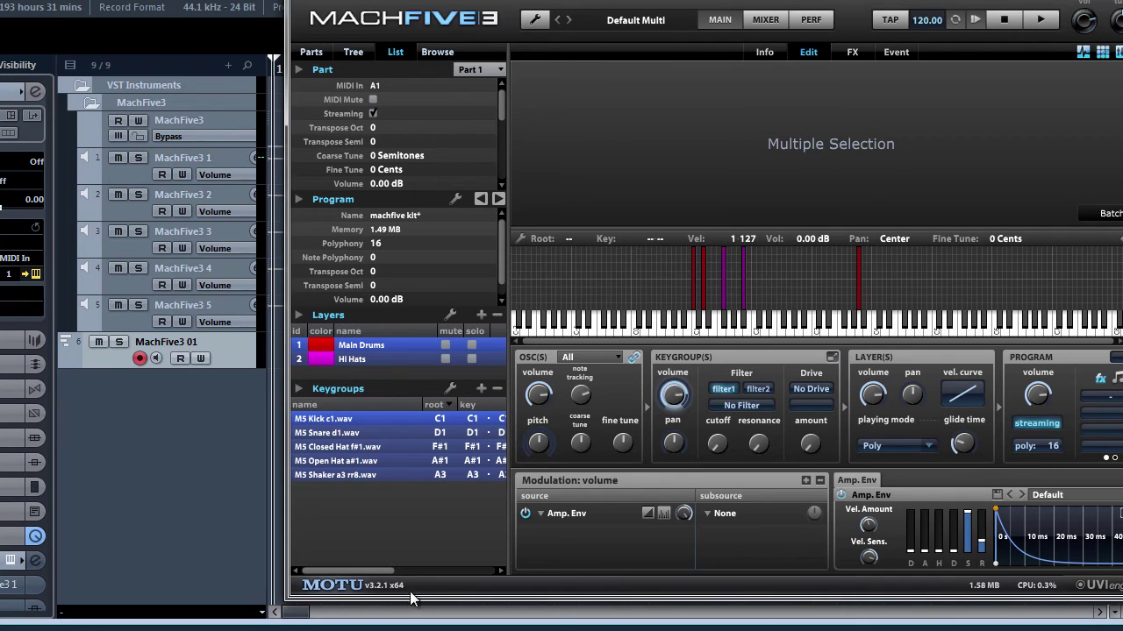
{"action": "left_click", "coordinate": [355, 420]}
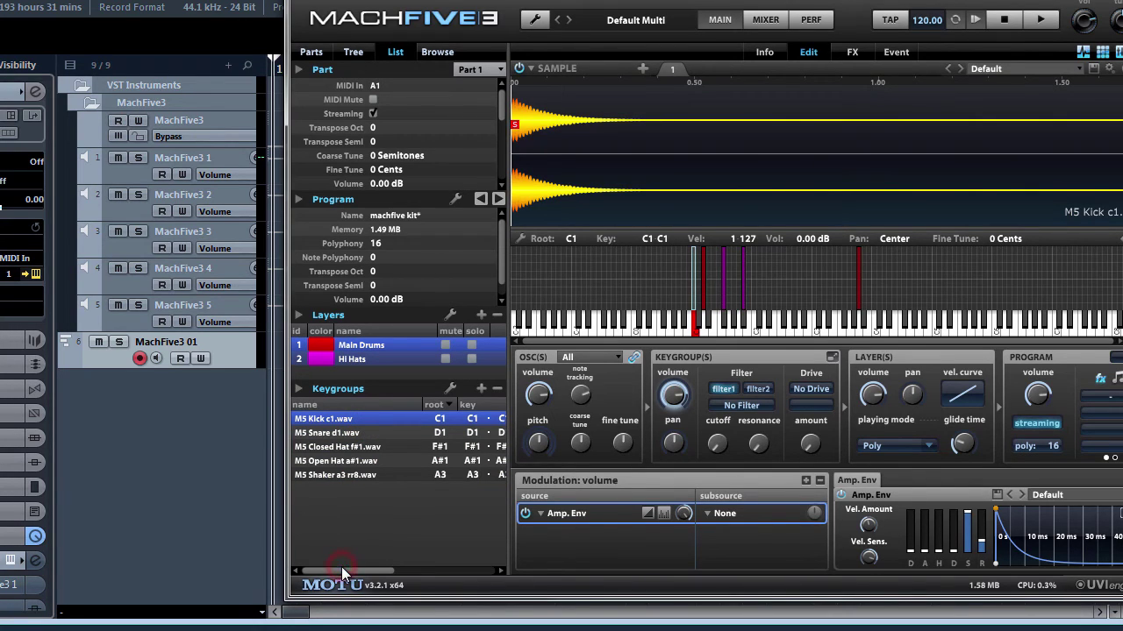
{"action": "left_click_drag", "start_coordinate": [341, 566], "coordinate": [461, 571]}
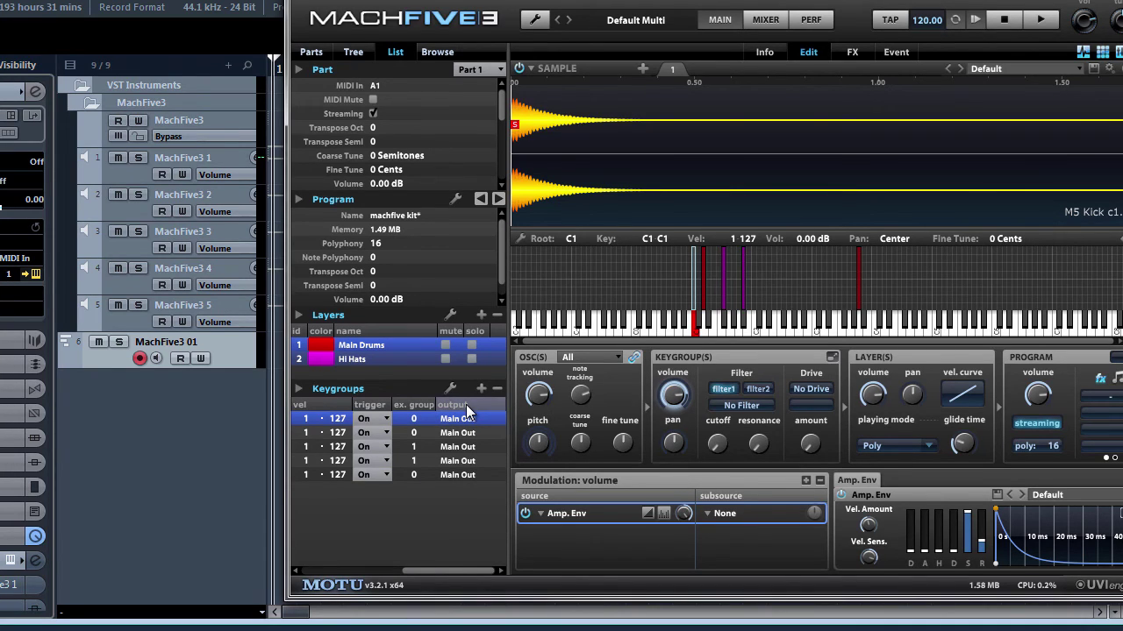
{"action": "right_click", "coordinate": [414, 411]}
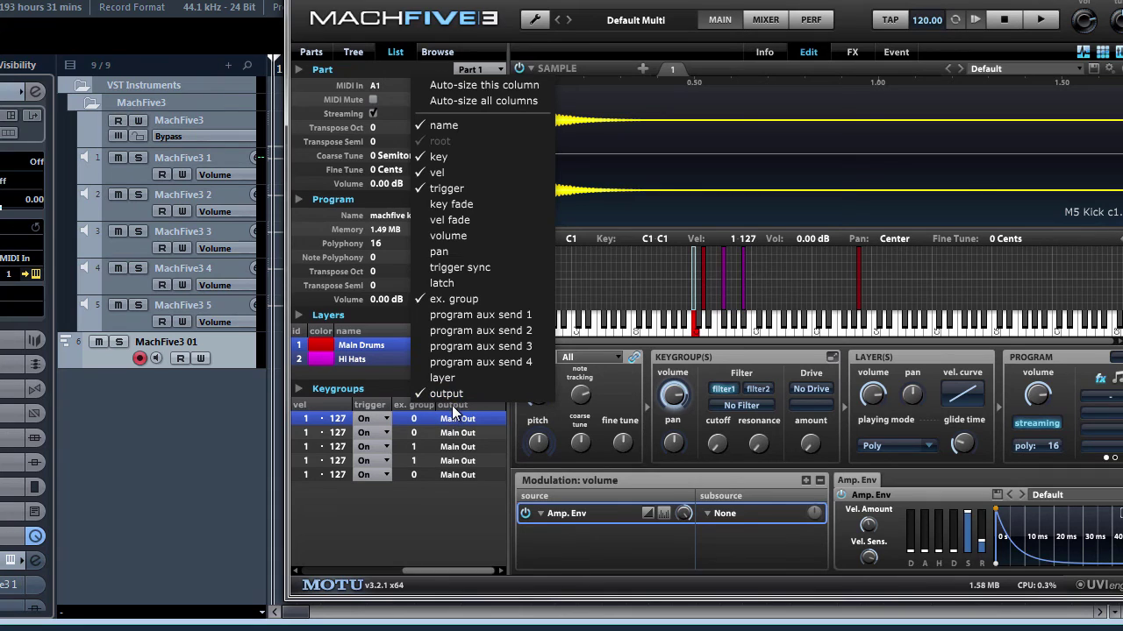
{"action": "left_click", "coordinate": [456, 421]}
Step: Route the kick keygroup to Out 2 and the snare keygroup to Out 3
{"action": "left_click", "coordinate": [371, 502]}
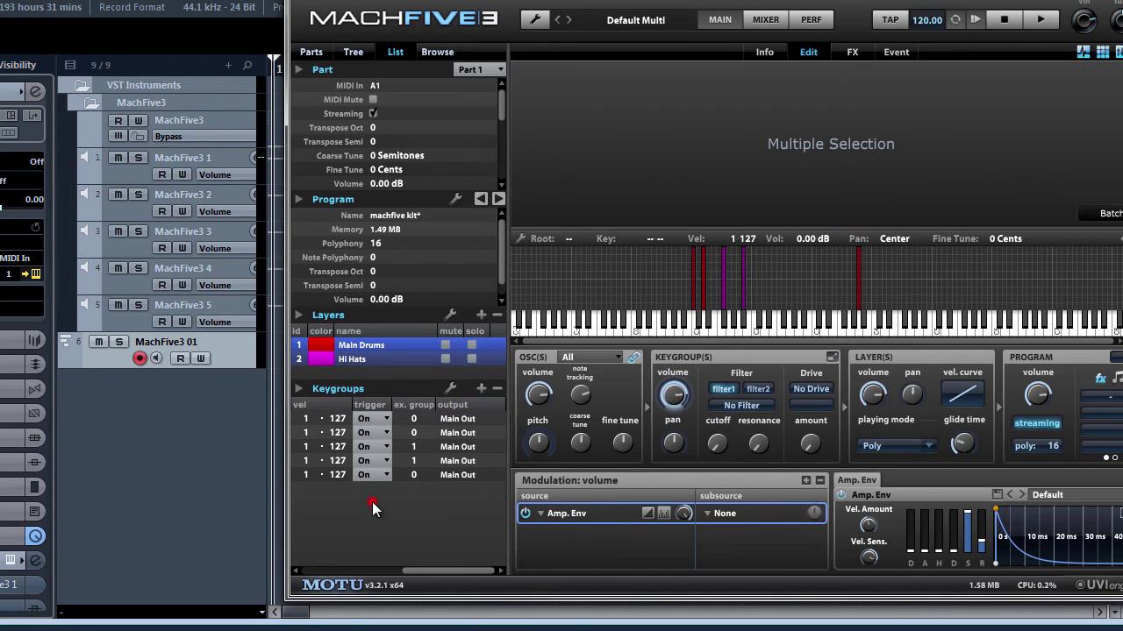
{"action": "left_click_drag", "start_coordinate": [438, 571], "coordinate": [338, 571]}
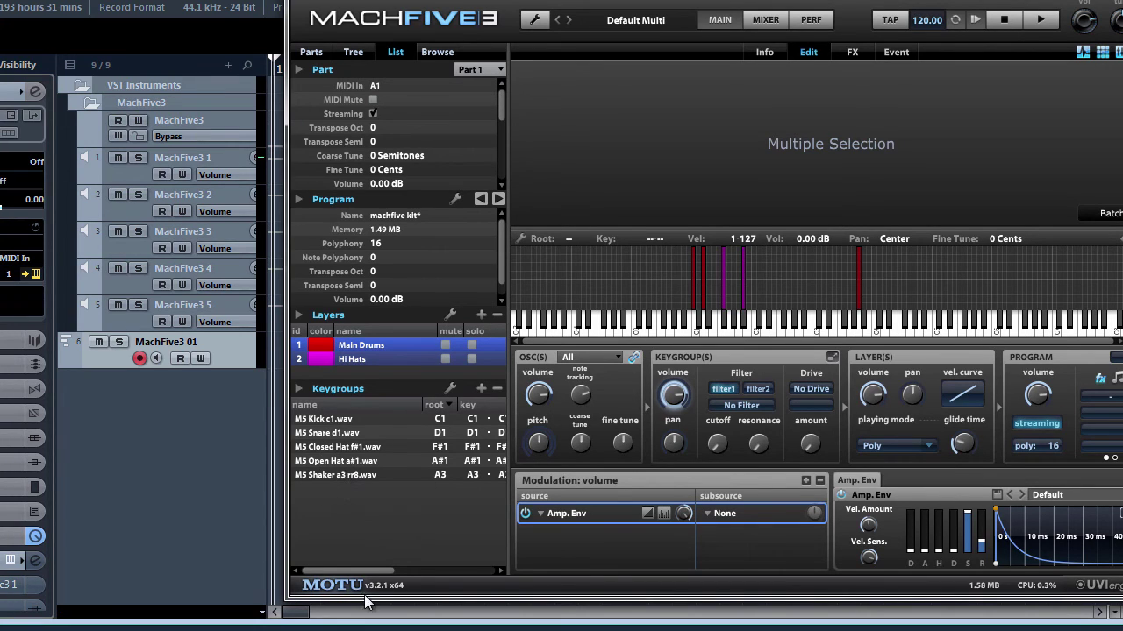
{"action": "left_click_drag", "start_coordinate": [336, 571], "coordinate": [482, 567]}
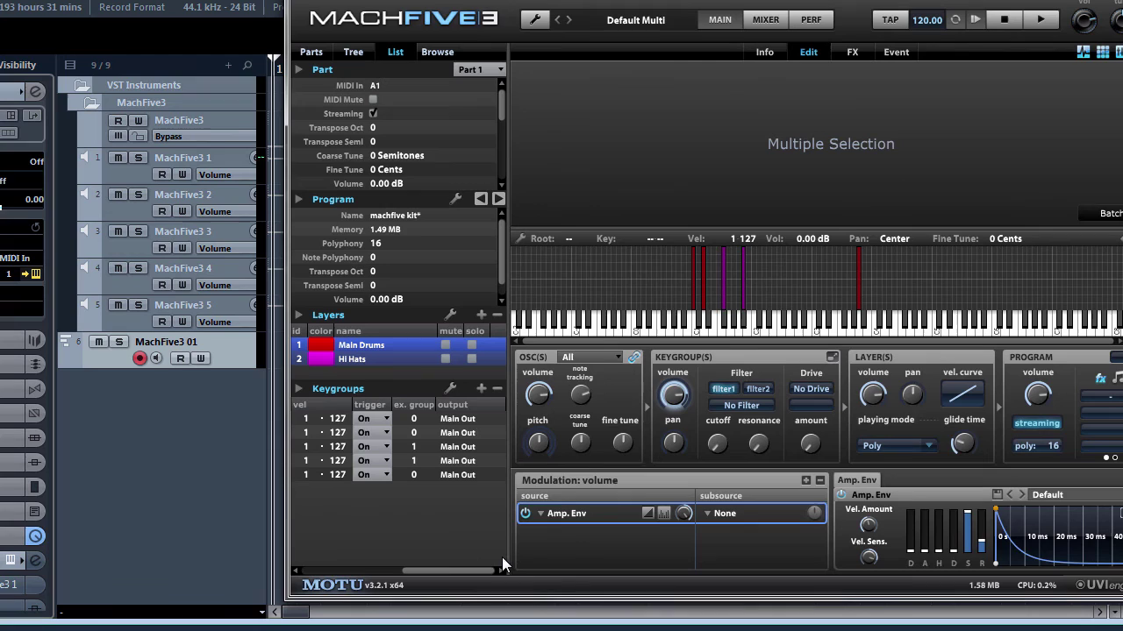
{"action": "left_click", "coordinate": [464, 425]}
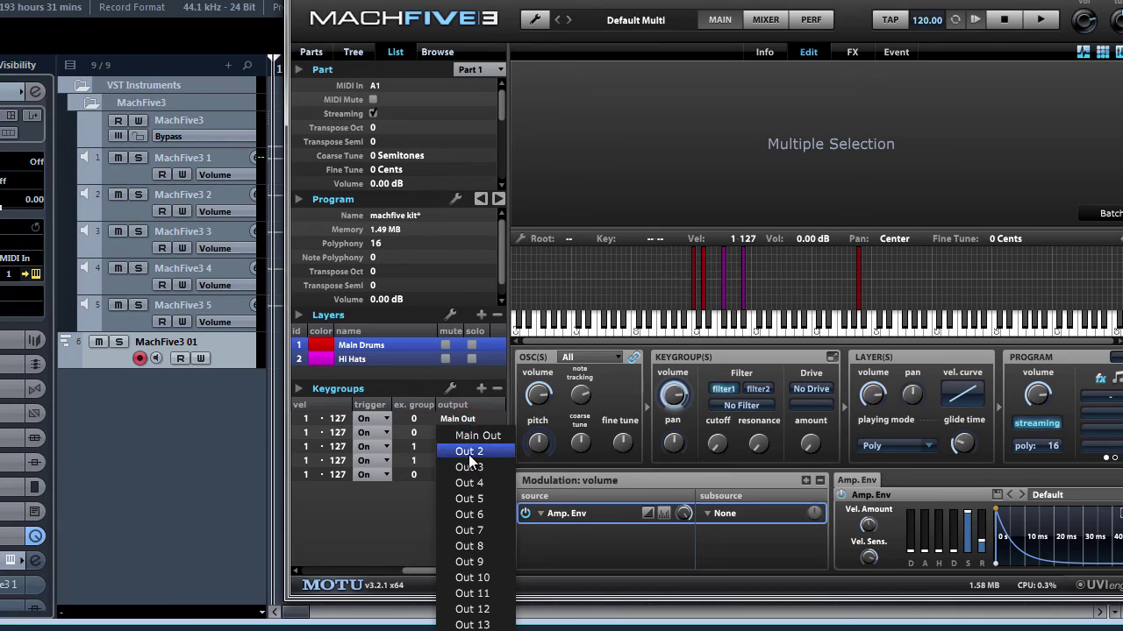
{"action": "left_click", "coordinate": [464, 447]}
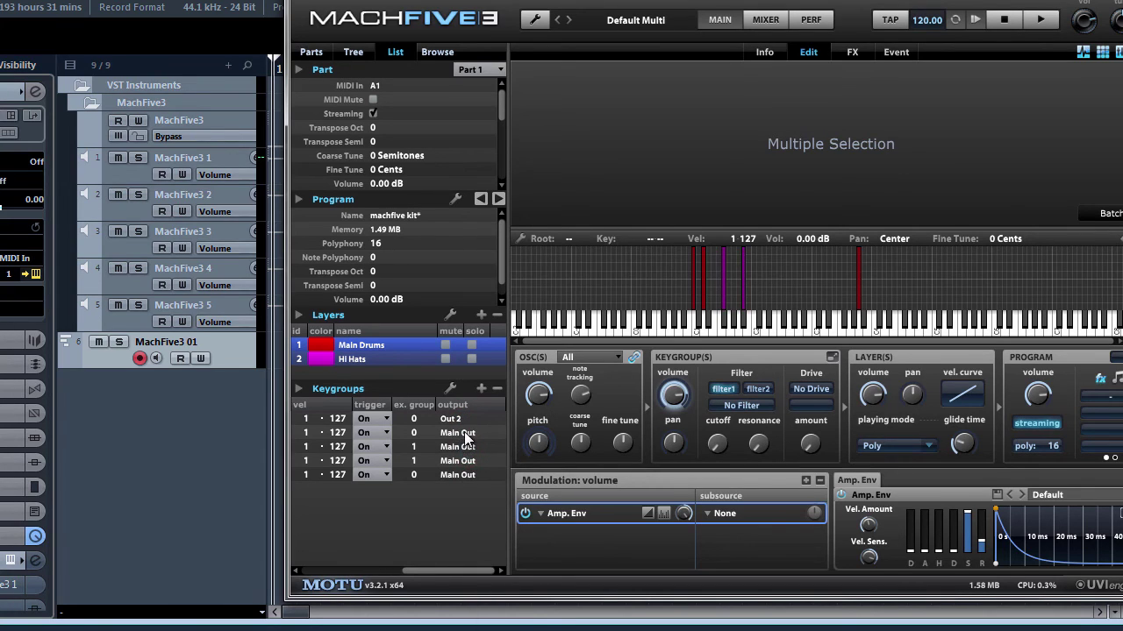
{"action": "left_click", "coordinate": [465, 447]}
{"action": "left_click", "coordinate": [478, 483]}
Step: Route both hi-hat keygroups to Out 4 and the shaker keygroup to Out 5
{"action": "left_click", "coordinate": [458, 446]}
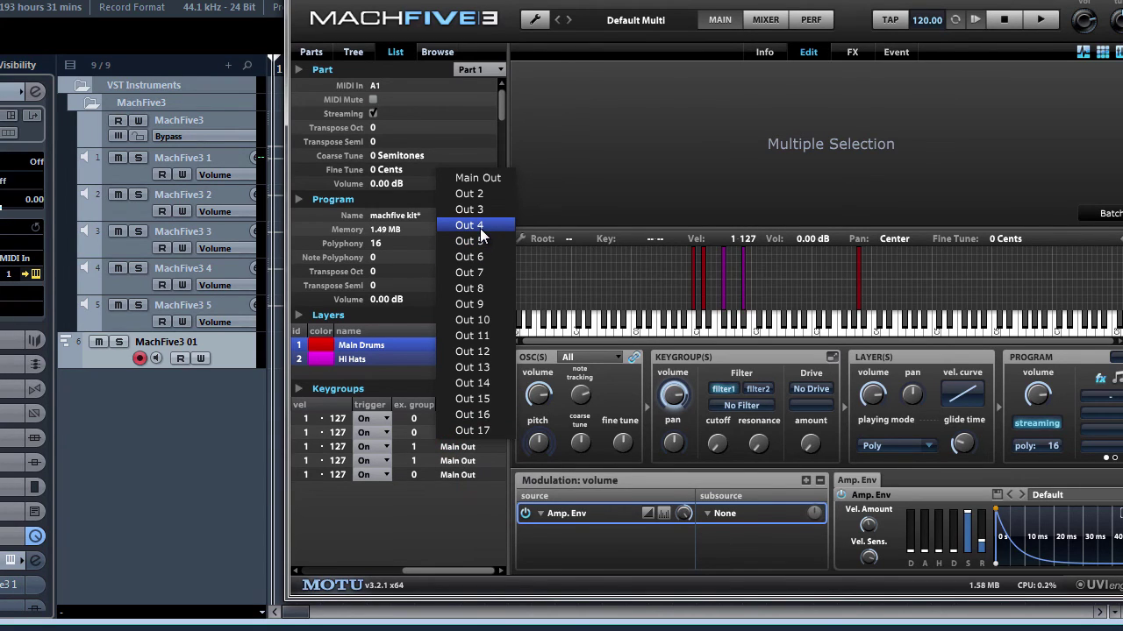
{"action": "left_click", "coordinate": [480, 232]}
{"action": "left_click", "coordinate": [462, 461]}
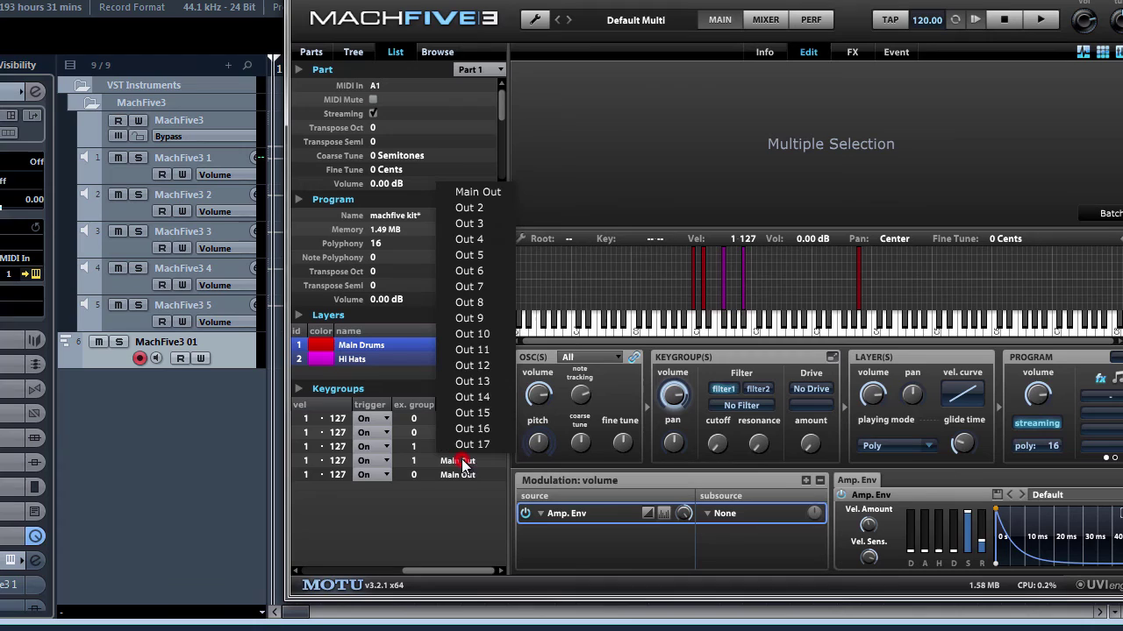
{"action": "left_click", "coordinate": [481, 242]}
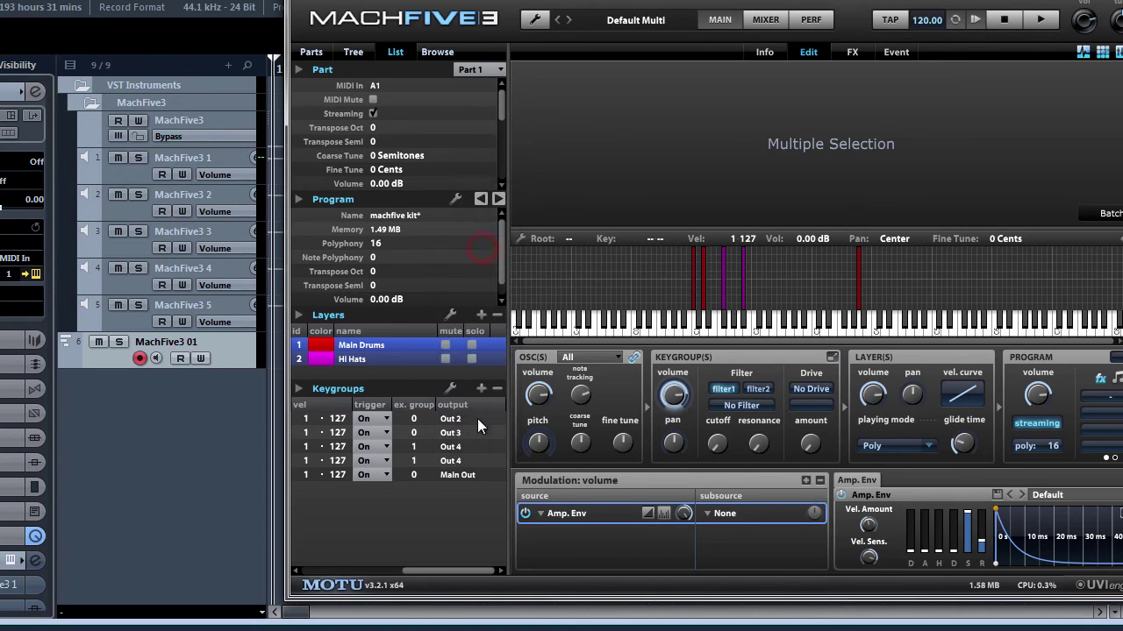
{"action": "left_click", "coordinate": [465, 476]}
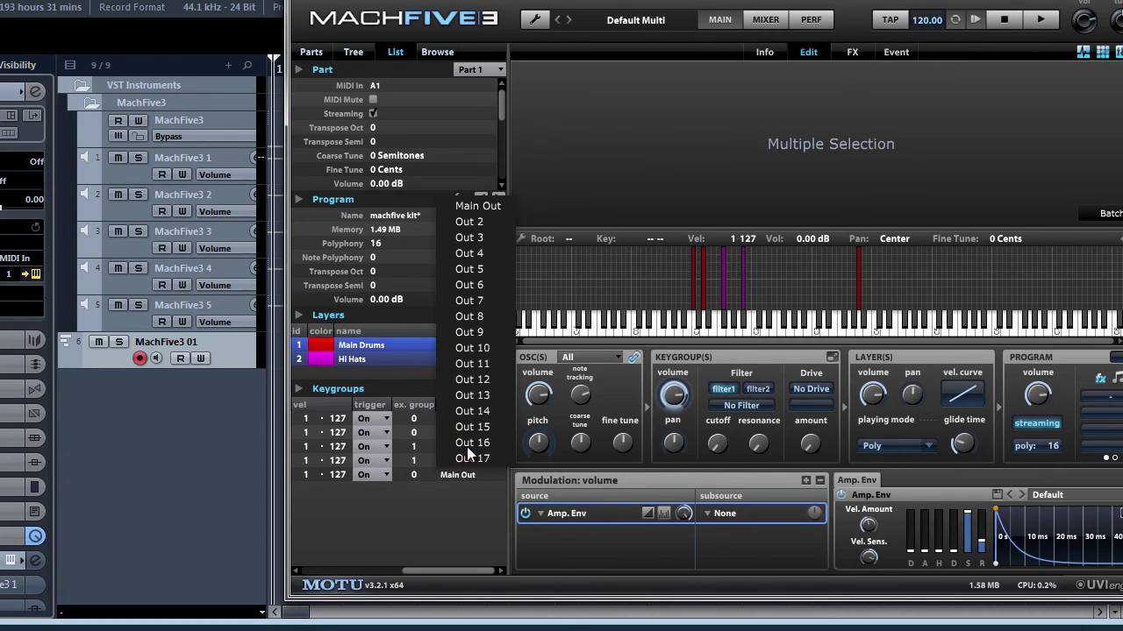
{"action": "left_click", "coordinate": [472, 271]}
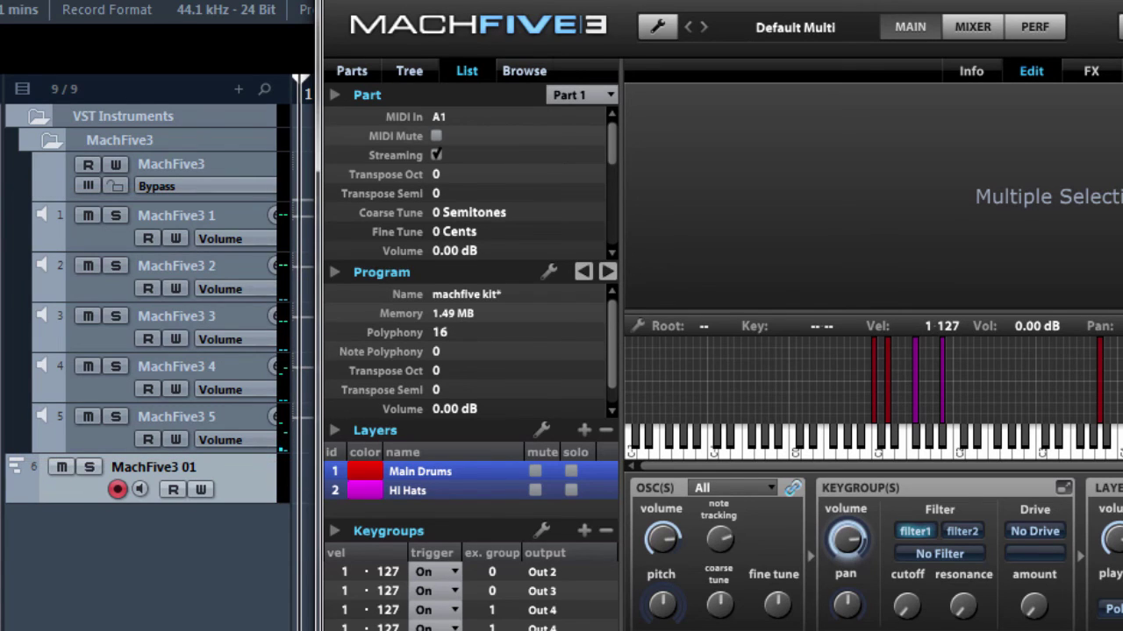
Step: Save the program and samples as 'machfive kit multi-output' and close the MachFive window
{"action": "left_click", "coordinate": [659, 27]}
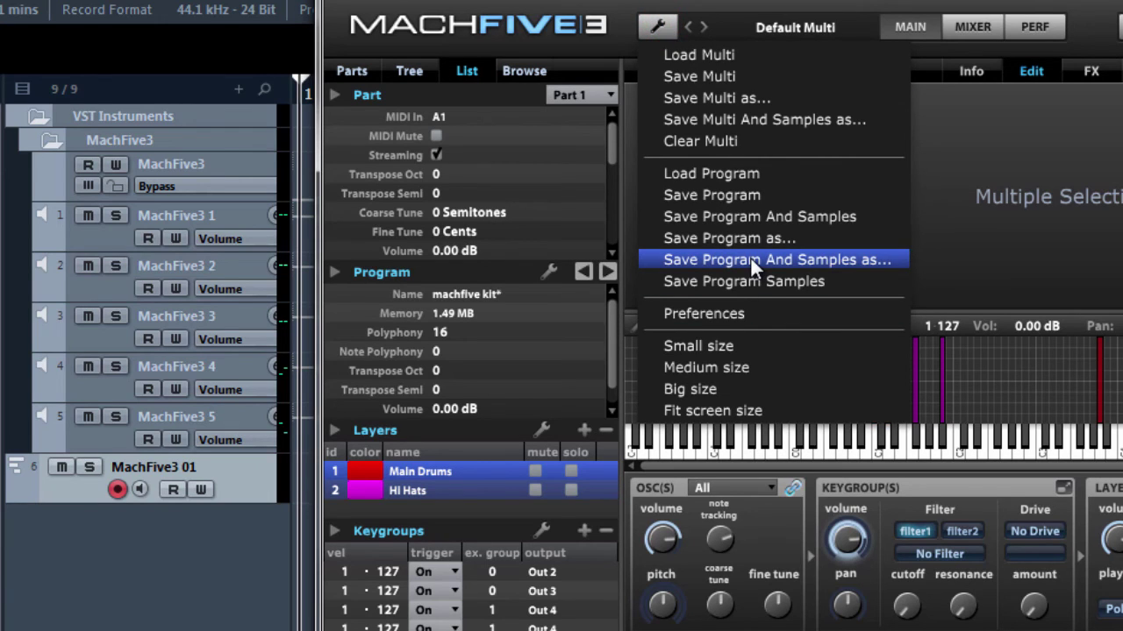
{"action": "left_click", "coordinate": [861, 259]}
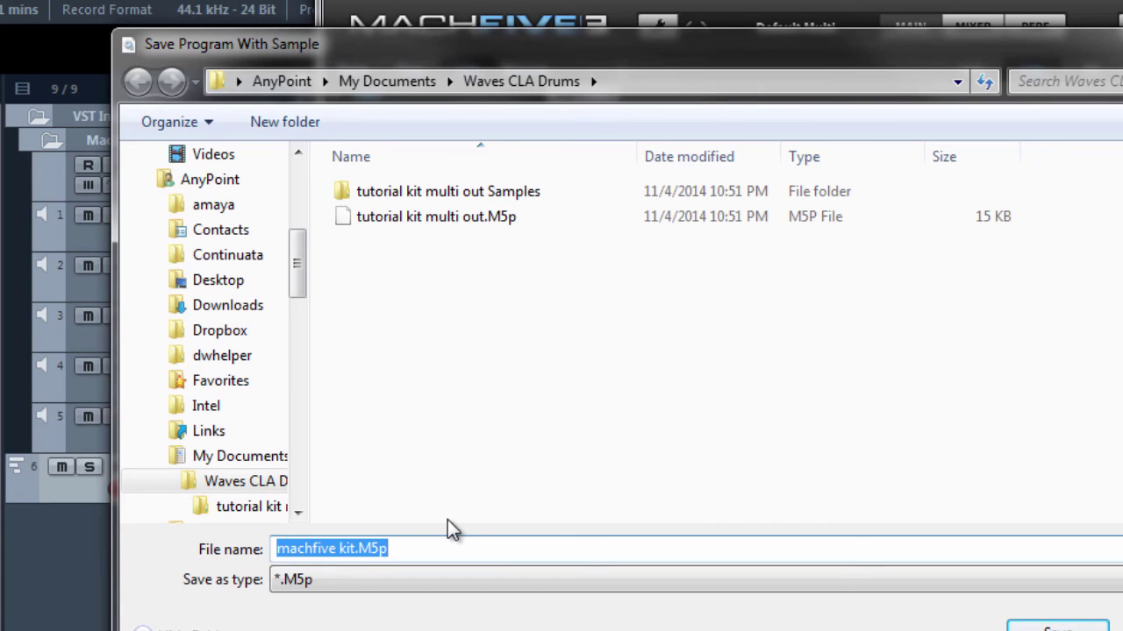
{"action": "key", "text": "End"}
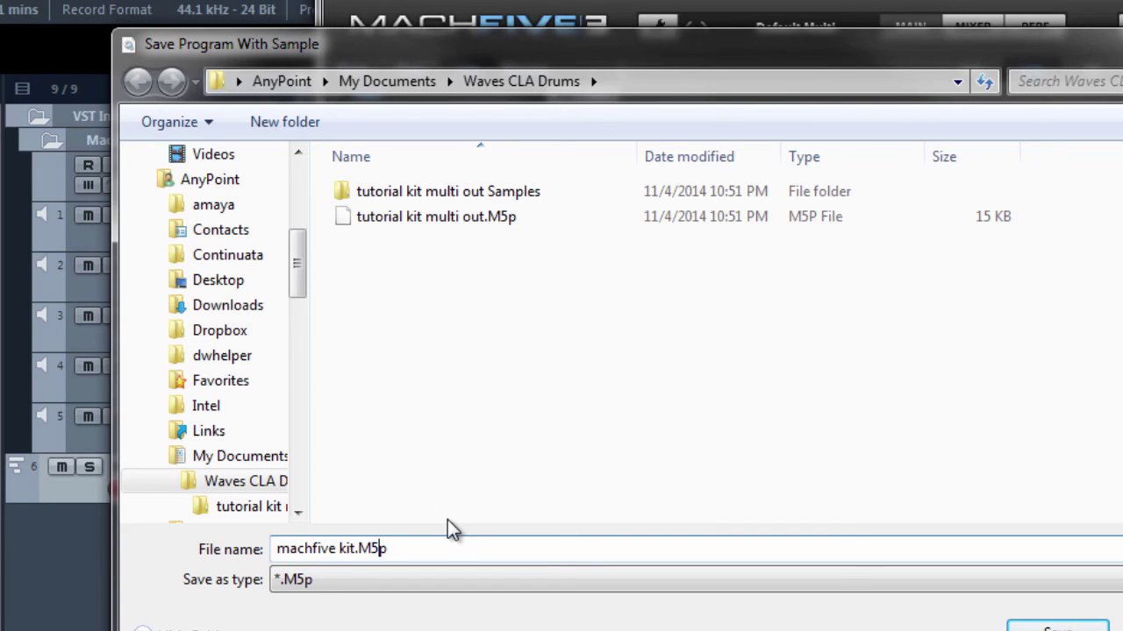
{"action": "key", "text": "Left"}
{"action": "key", "text": "Left"}
{"action": "key", "text": "Left"}
{"action": "key", "text": "Left"}
{"action": "type", "text": "multi"}
{"action": "type", "text": "-outp"}
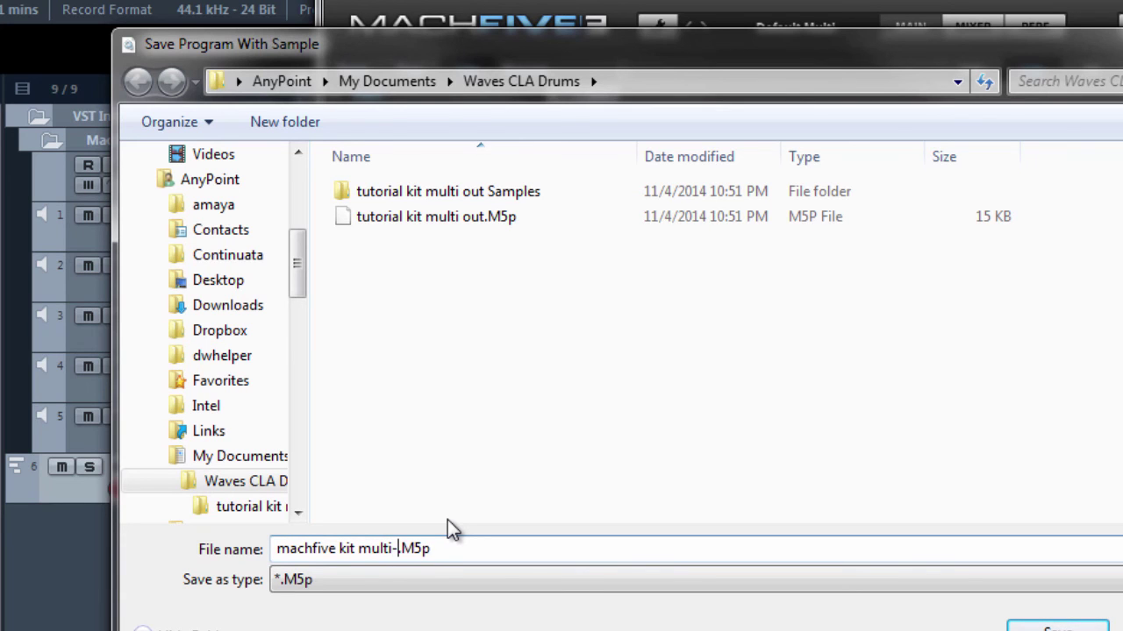
{"action": "key", "text": "Return"}
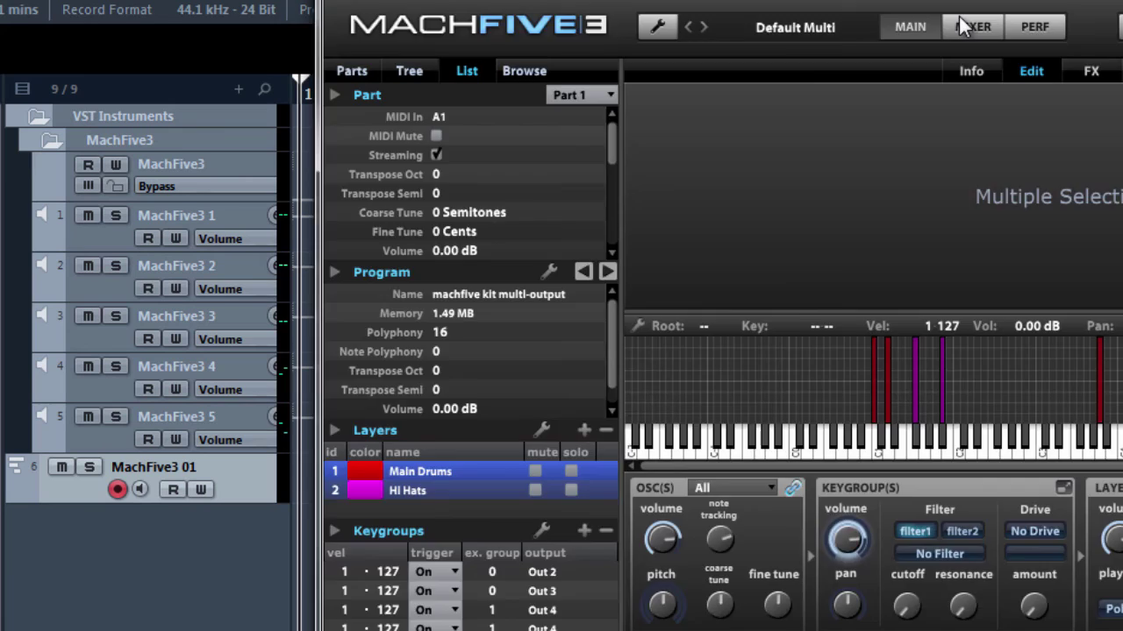
{"action": "key", "text": "Escape"}
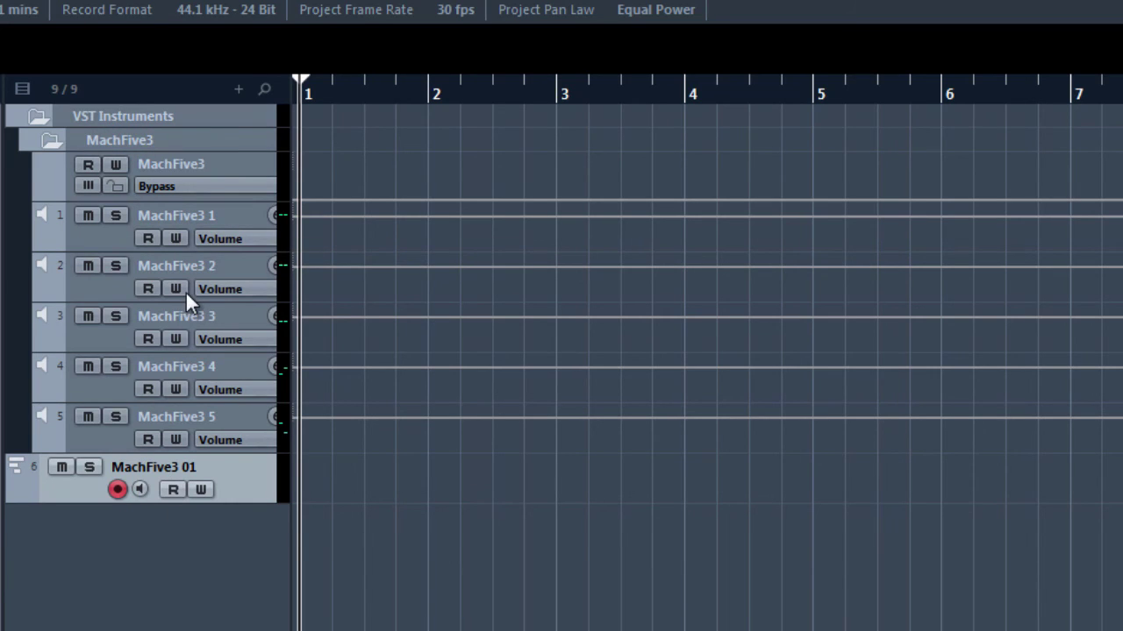
Step: Rename the first MachFive output track, then record-enable and select the MachFive3 01 track
{"action": "left_click", "coordinate": [164, 215]}
{"action": "double_click", "coordinate": [164, 214]}
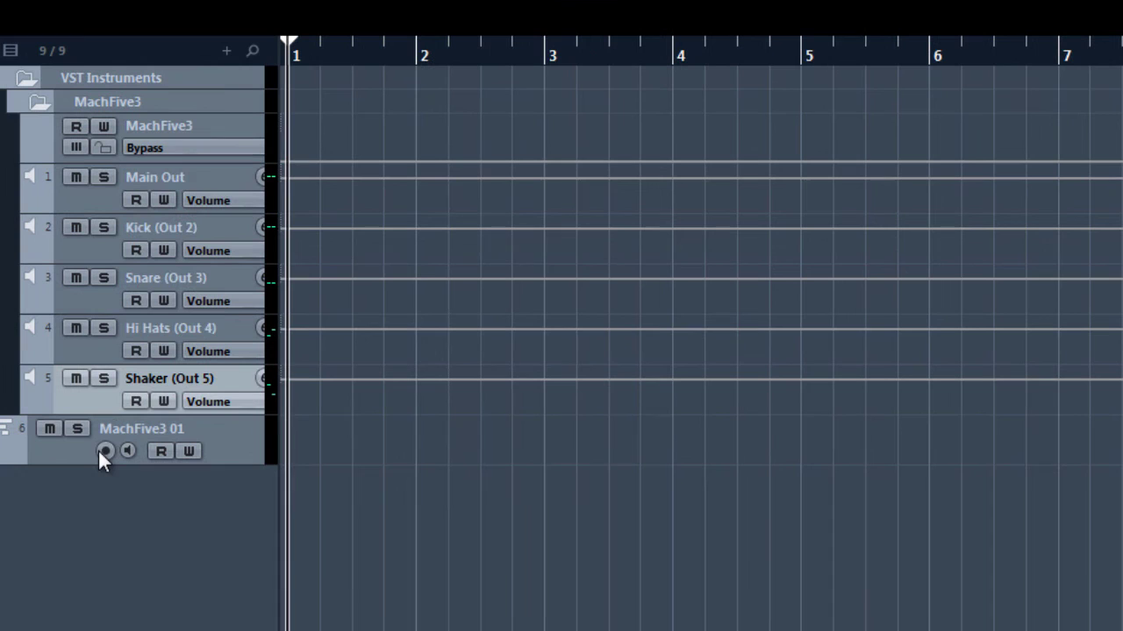
{"action": "left_click", "coordinate": [105, 450]}
{"action": "left_click", "coordinate": [259, 438]}
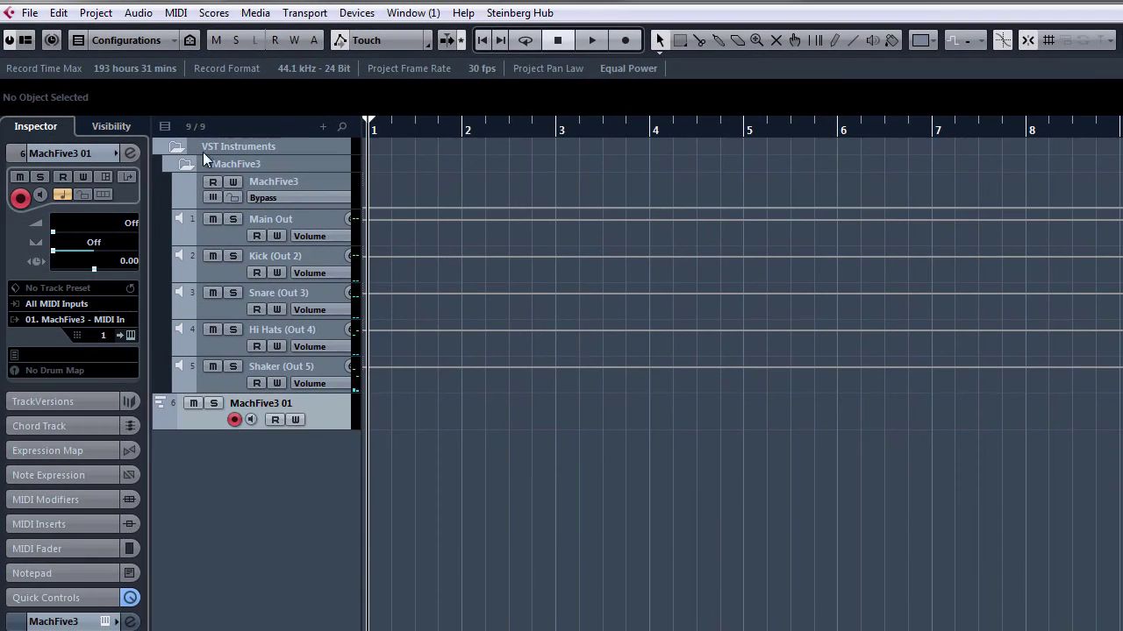
{"action": "left_click", "coordinate": [256, 12]}
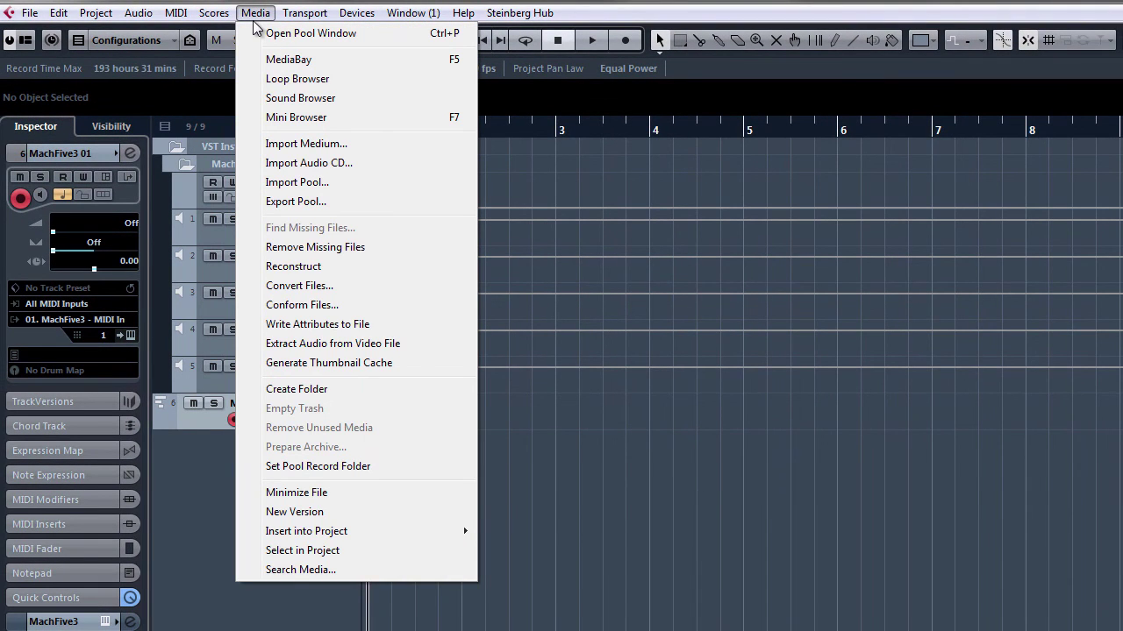
Step: Drag the M5 Kit Demo MIDI part from MediaBay onto the MachFive3 01 track
{"action": "left_click", "coordinate": [289, 59]}
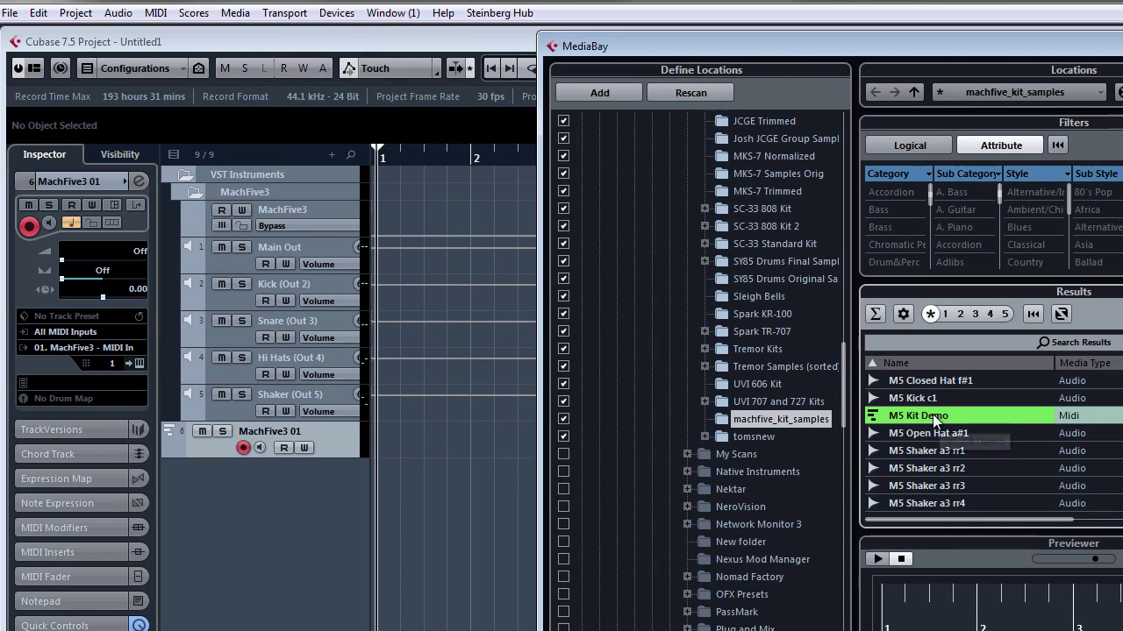
{"action": "left_click_drag", "start_coordinate": [932, 414], "coordinate": [382, 435]}
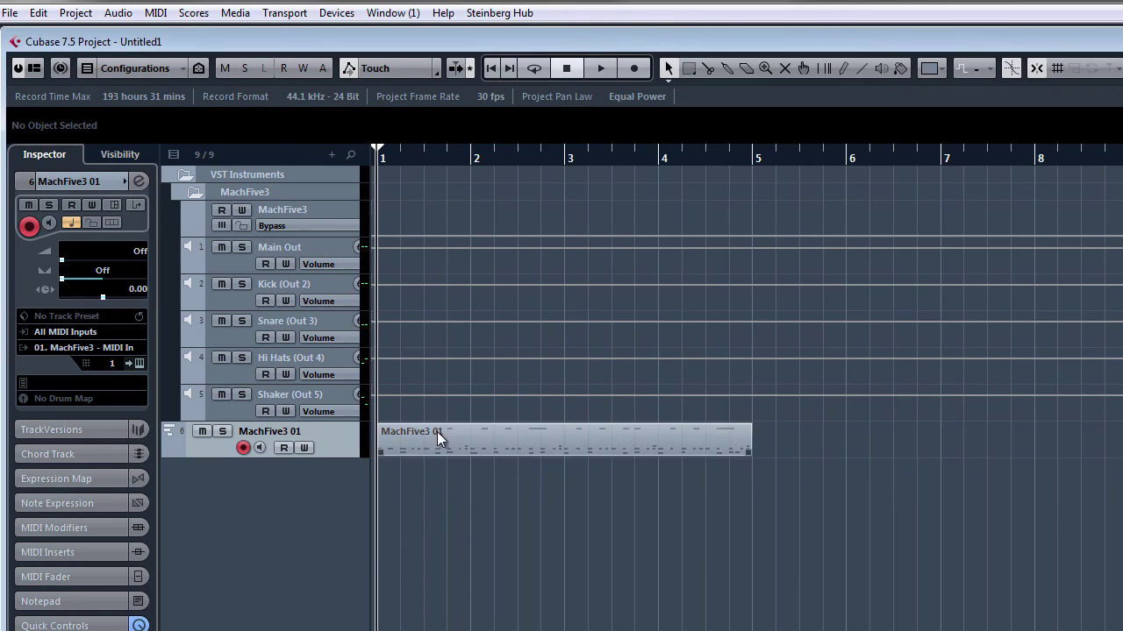
{"action": "left_click", "coordinate": [475, 448]}
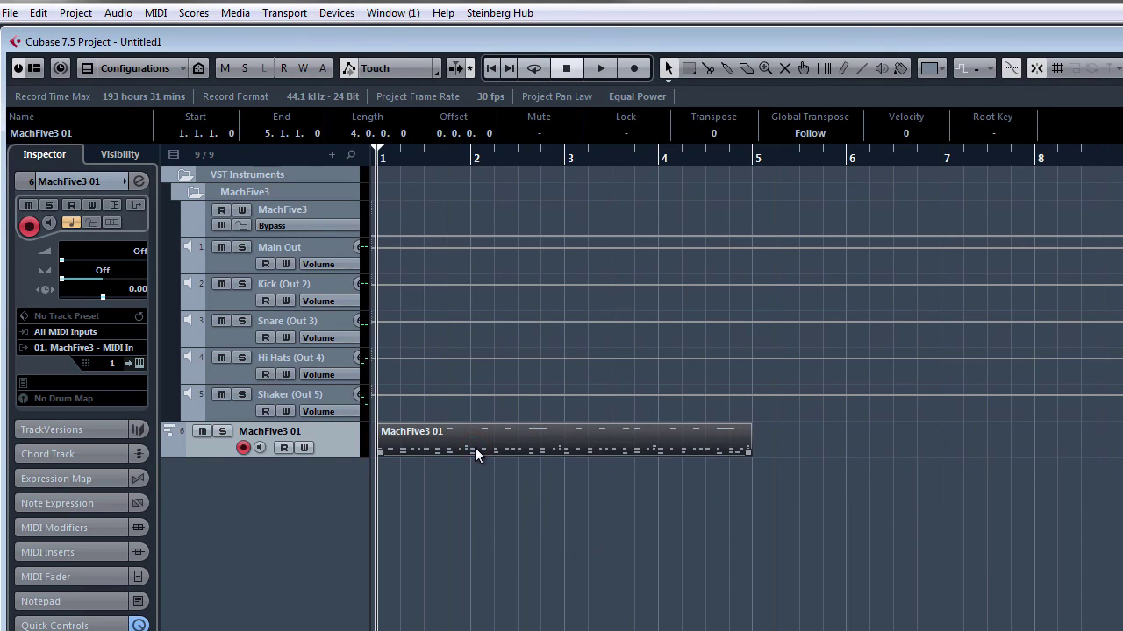
Step: Set the cycle range to the part, enable Cycle, and play then stop the loop
{"action": "key", "text": "p"}
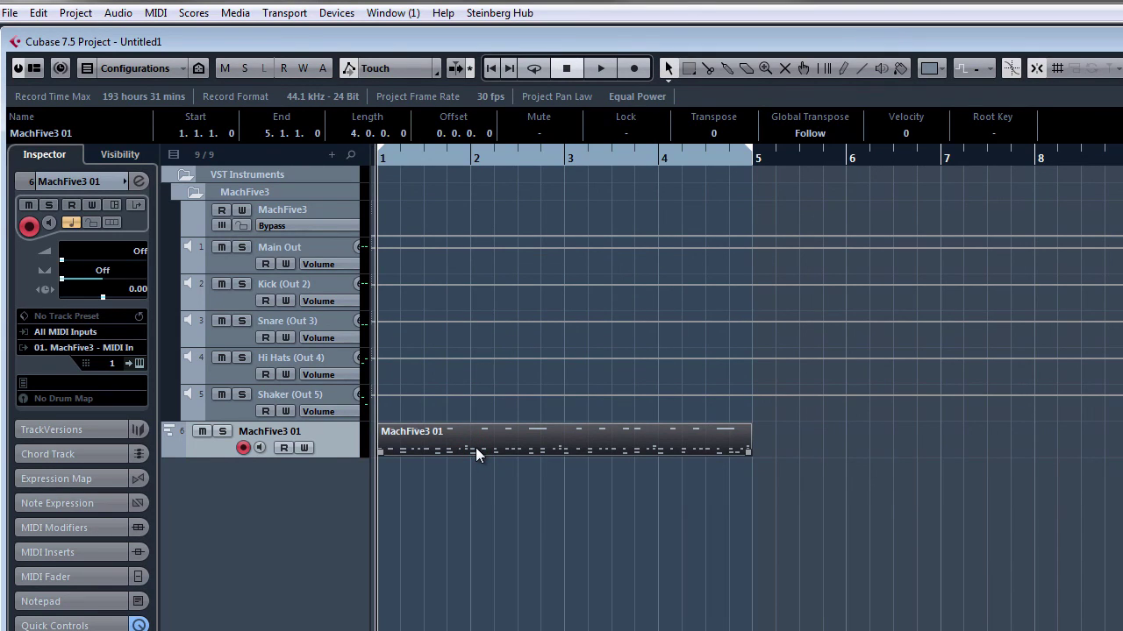
{"action": "key", "text": "KP_Divide"}
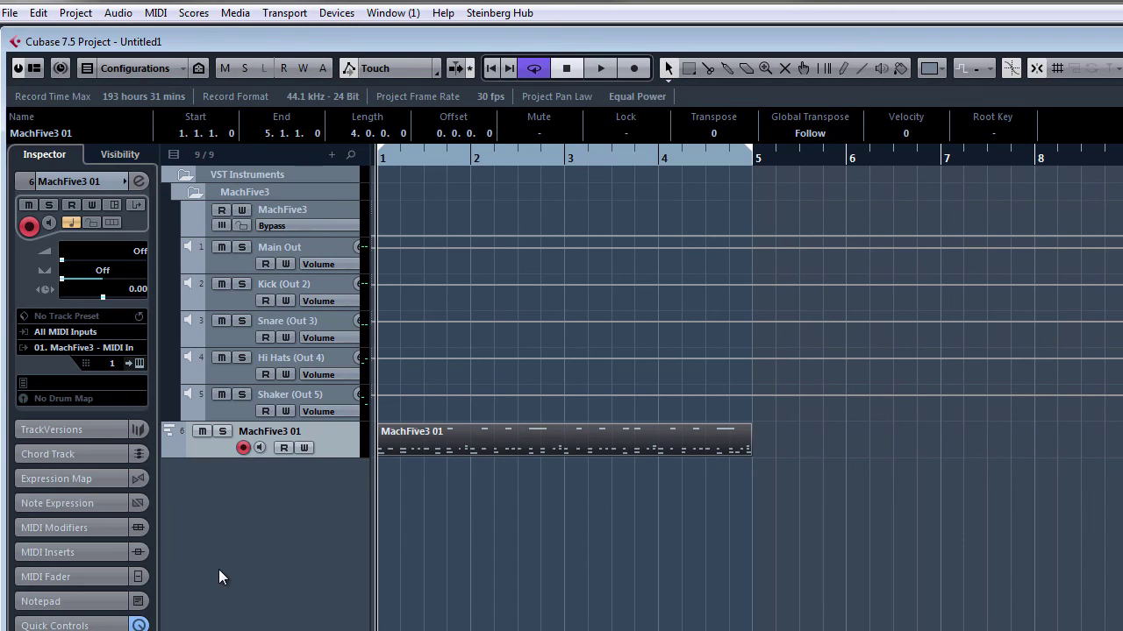
{"action": "key", "text": "space"}
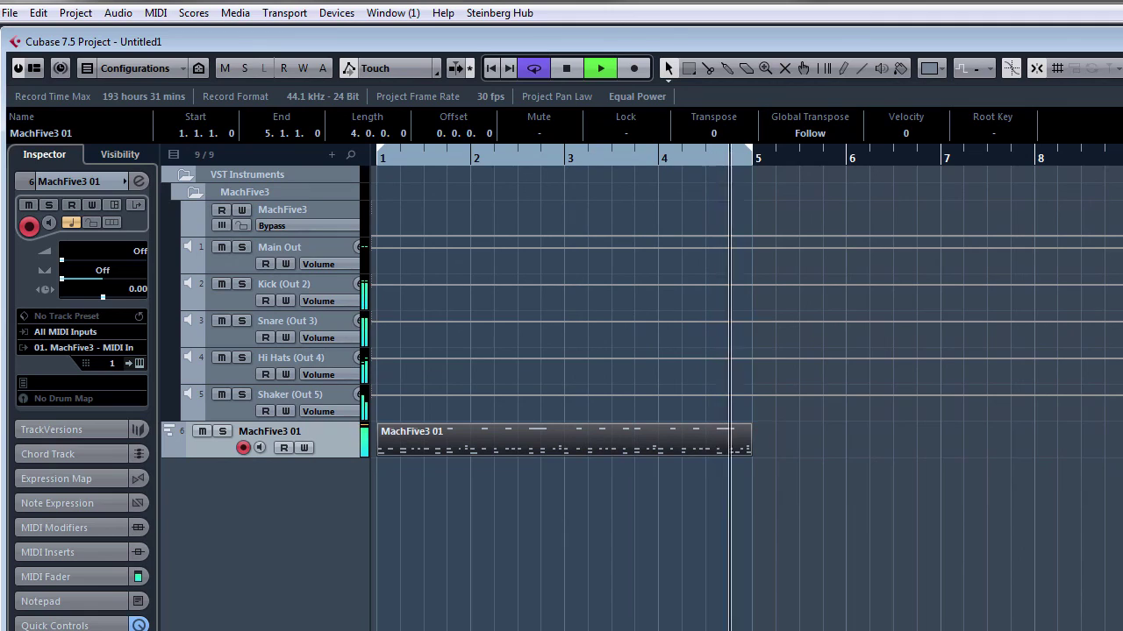
{"action": "key", "text": "space"}
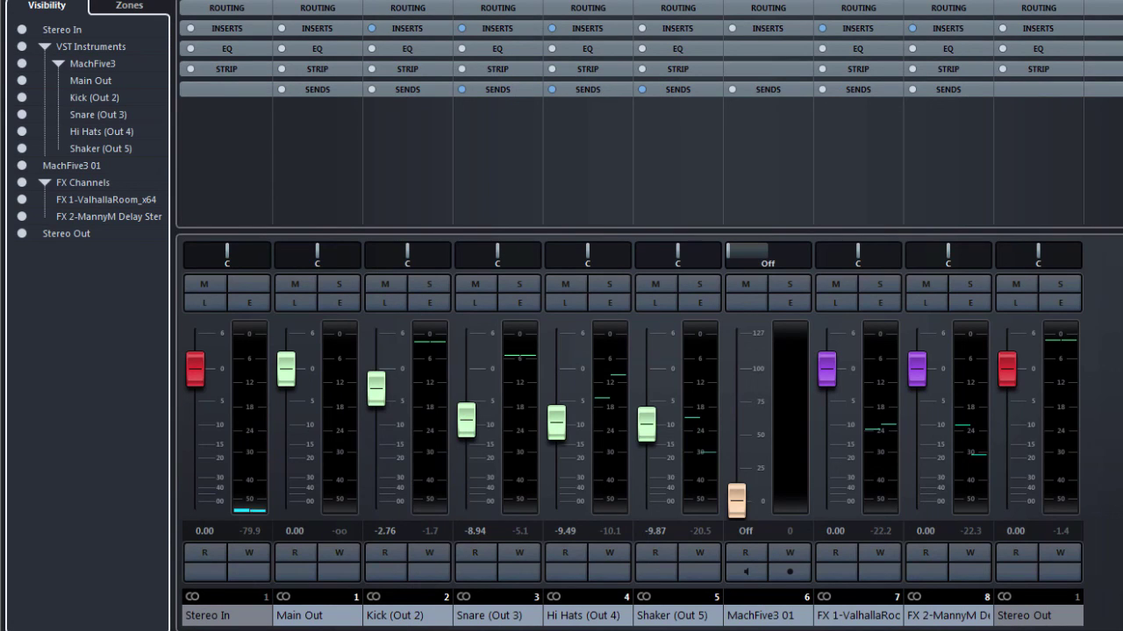
Step: Play the drum loop and watch Kick, Snare, Hi Hats and Shaker meter separately
{"action": "key", "text": "space"}
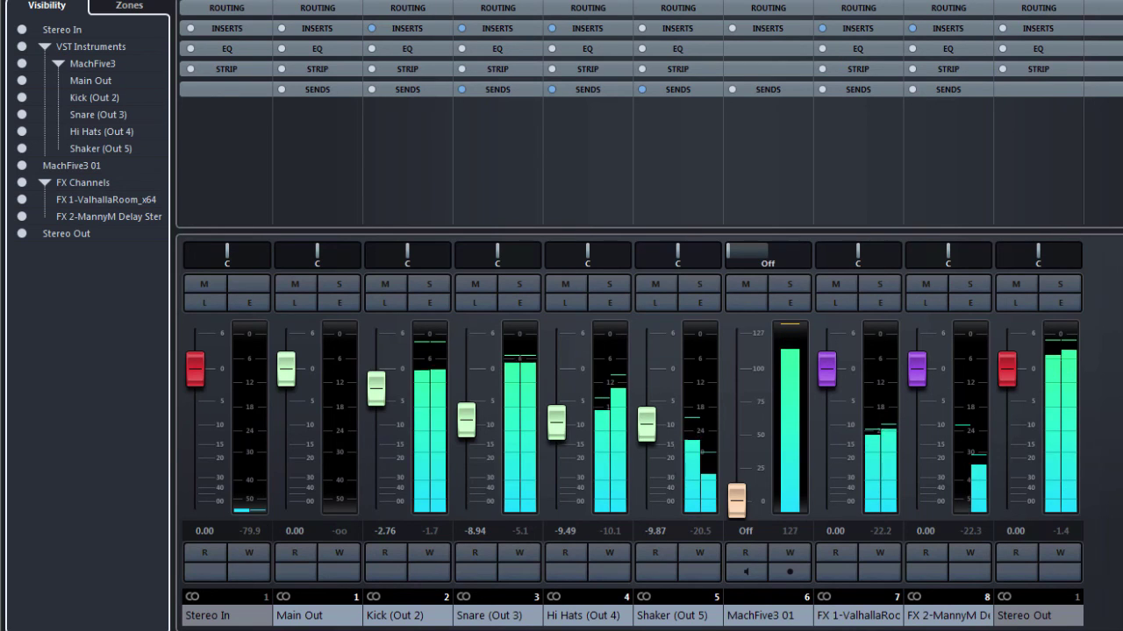